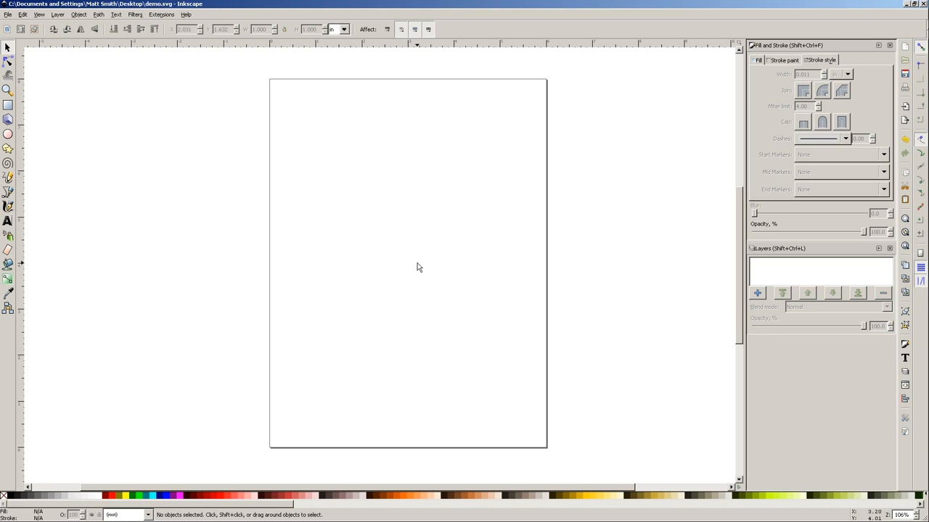
Add a new layer named Depth=0.025 and make it the active layer.
left_click_drag(415, 295, 403, 280)
left_click_drag(632, 303, 623, 318)
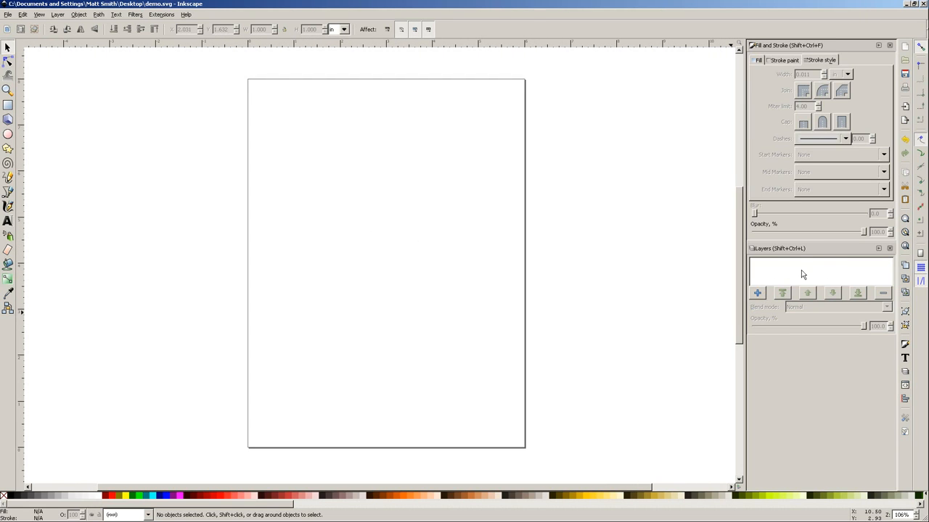
left_click(757, 292)
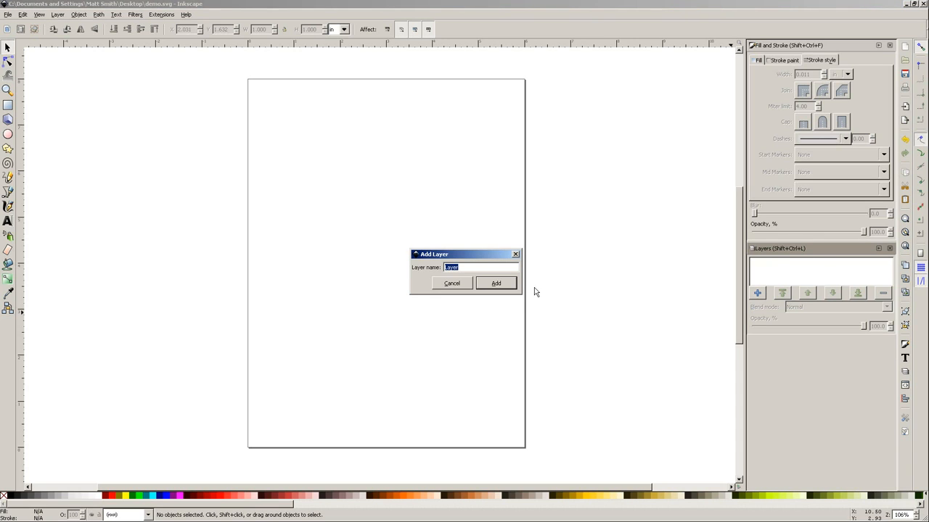
type("Depth=0.025")
left_click(495, 283)
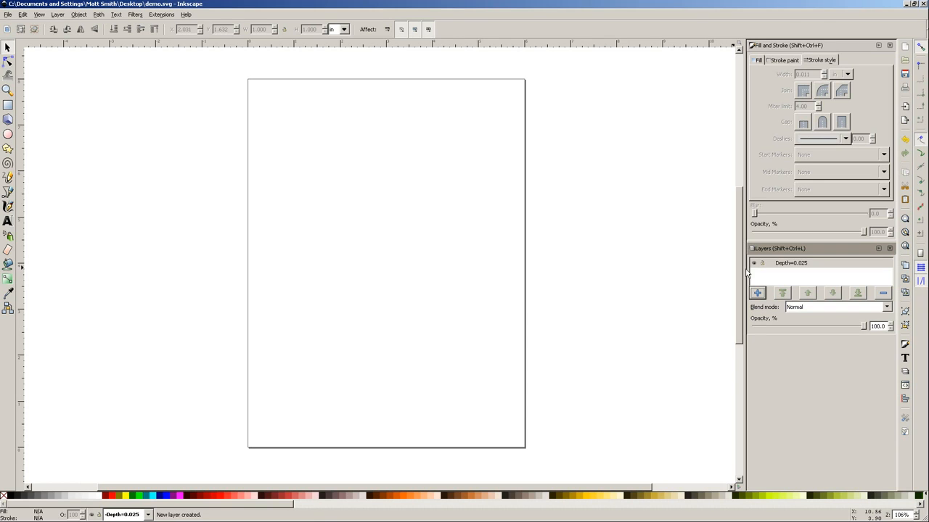
left_click(788, 266)
left_click(816, 277)
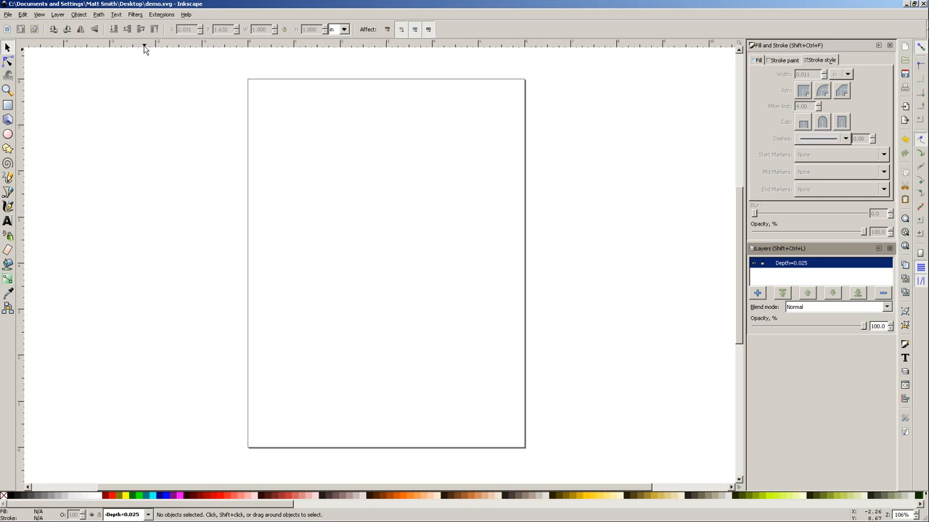
Draw a rounded rectangle in the lower part of the page and set its width and height to 1 in.
left_click(8, 105)
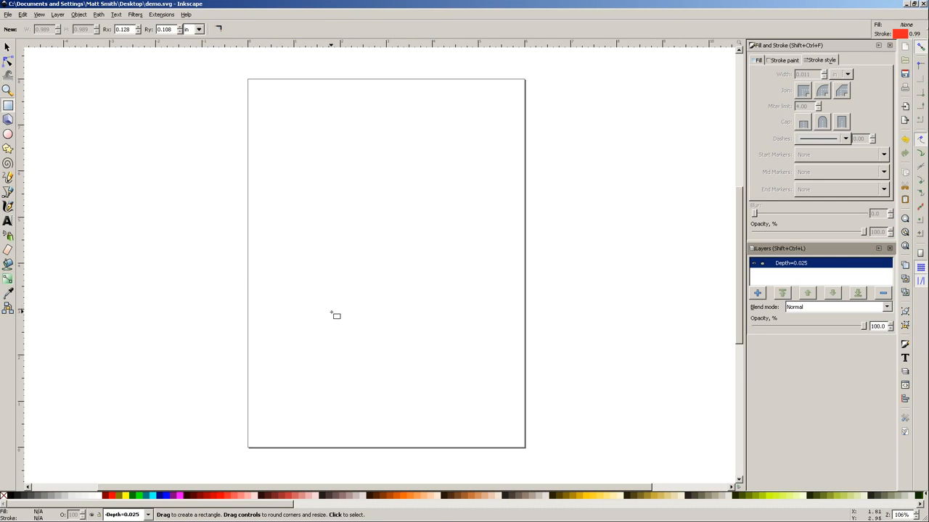
left_click_drag(333, 319, 415, 385)
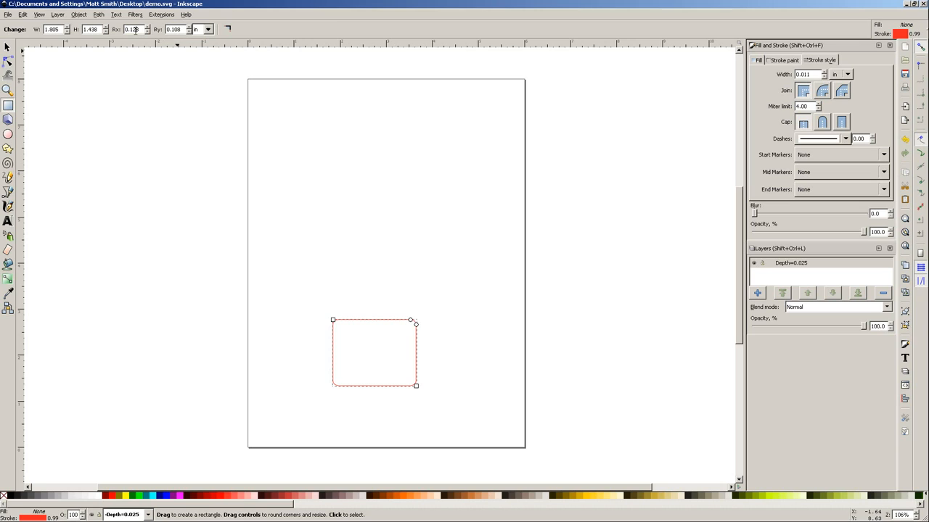
left_click(8, 47)
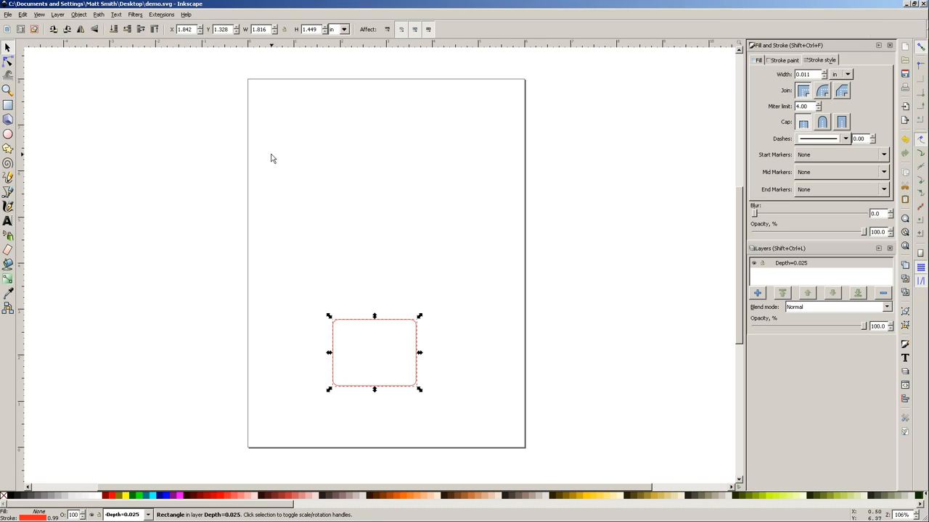
type("1")
triple_click(310, 31)
type("1")
key("Return")
left_click(367, 181)
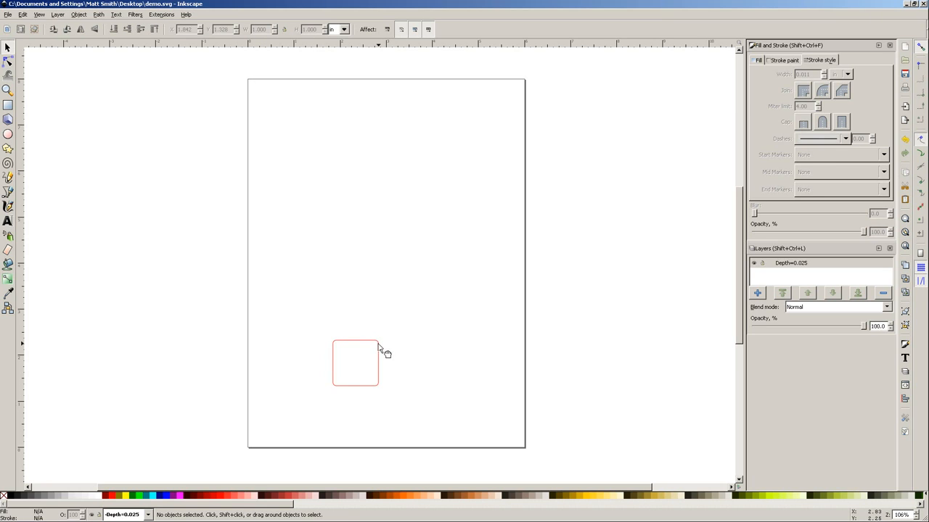
Convert the rounded square to a path and check its nodes.
left_click(380, 353)
left_click(99, 14)
left_click(116, 27)
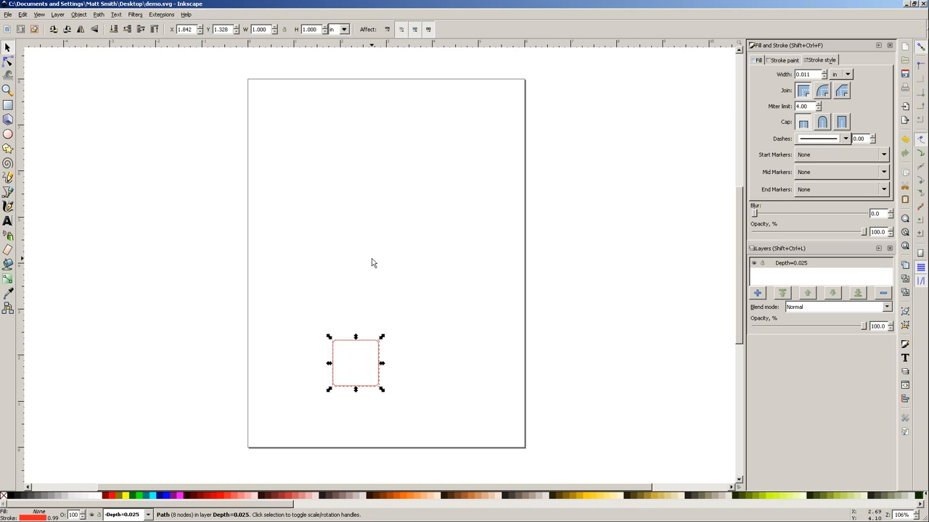
key("F2")
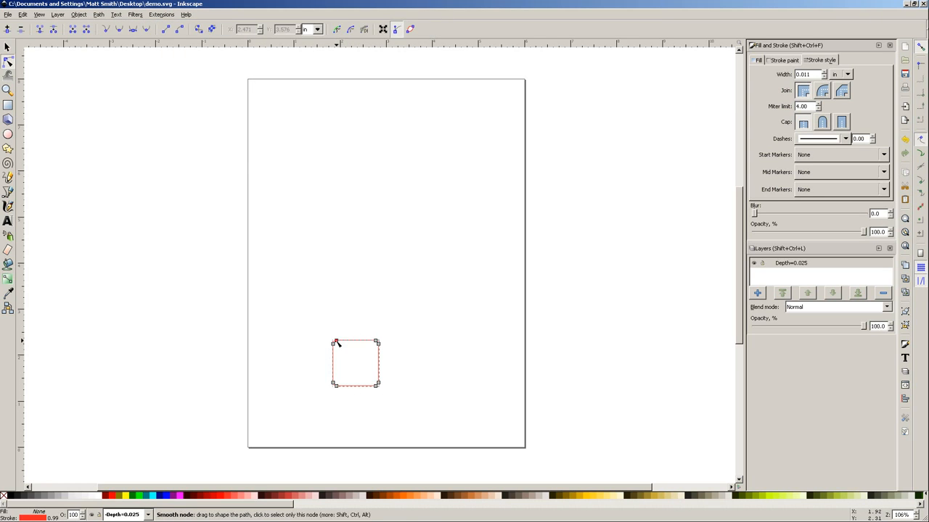
left_click(7, 47)
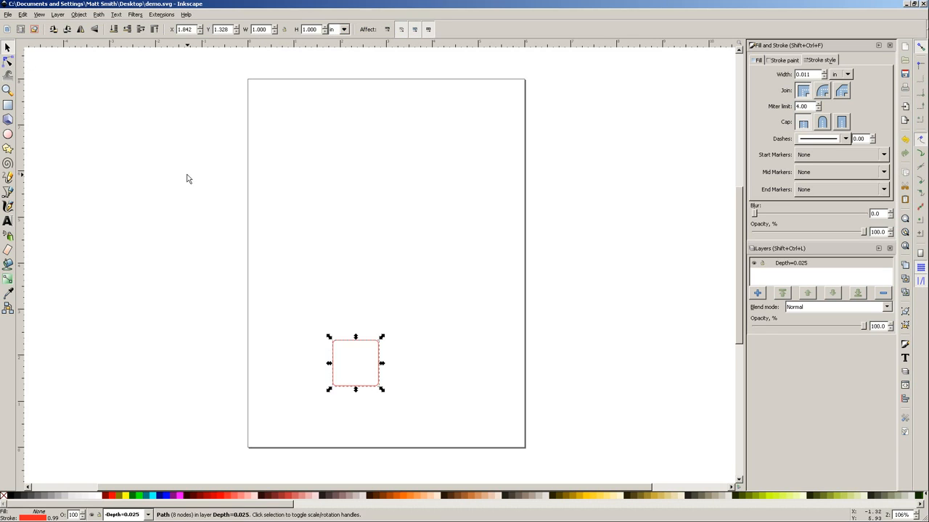
left_click(188, 176)
left_click_drag(301, 263, 297, 220)
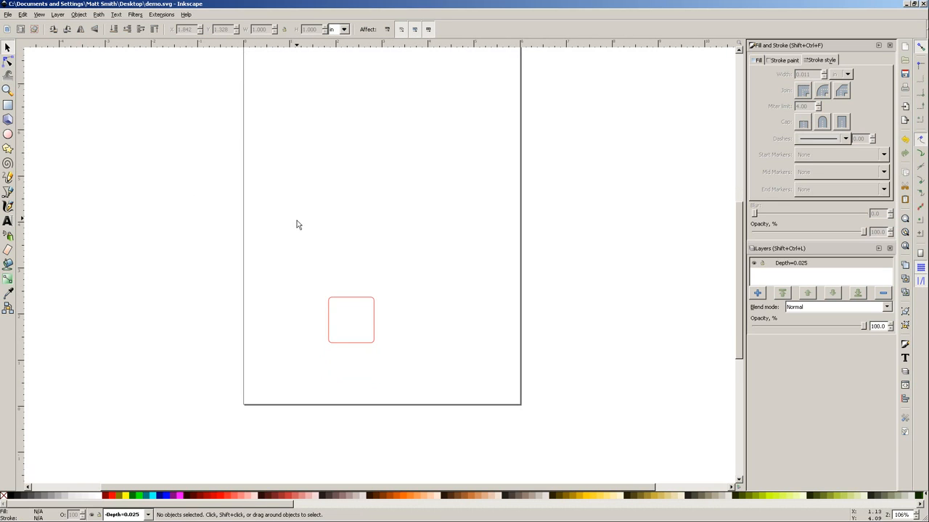
Create Gcodetools orientation points in 2-points mode with Z surface 0, Z depth -0.025 and inches as units.
left_click(171, 15)
mouse_move(191, 64)
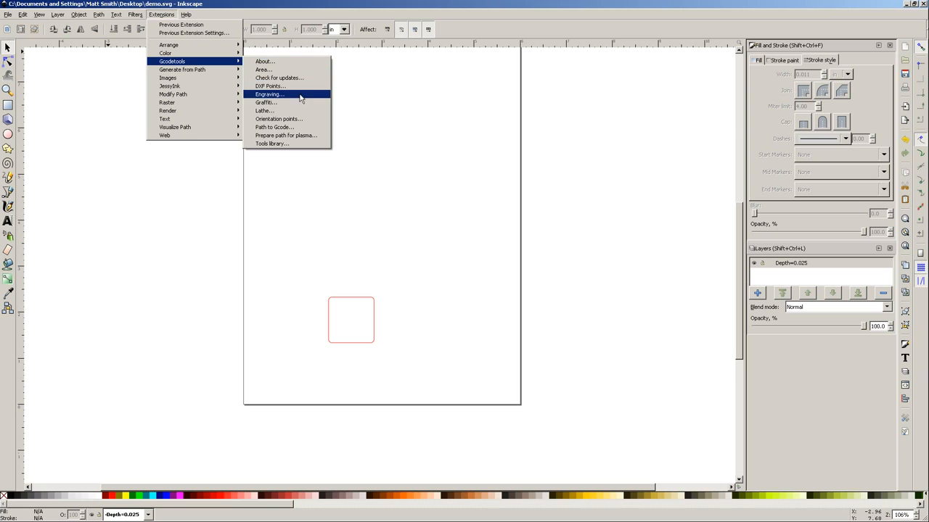
left_click(303, 119)
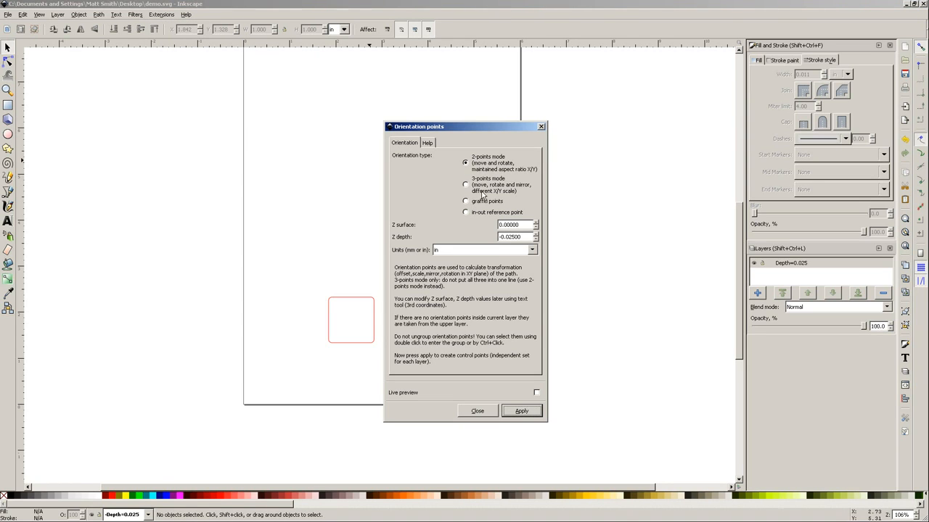
double_click(525, 225)
double_click(521, 238)
left_click(526, 411)
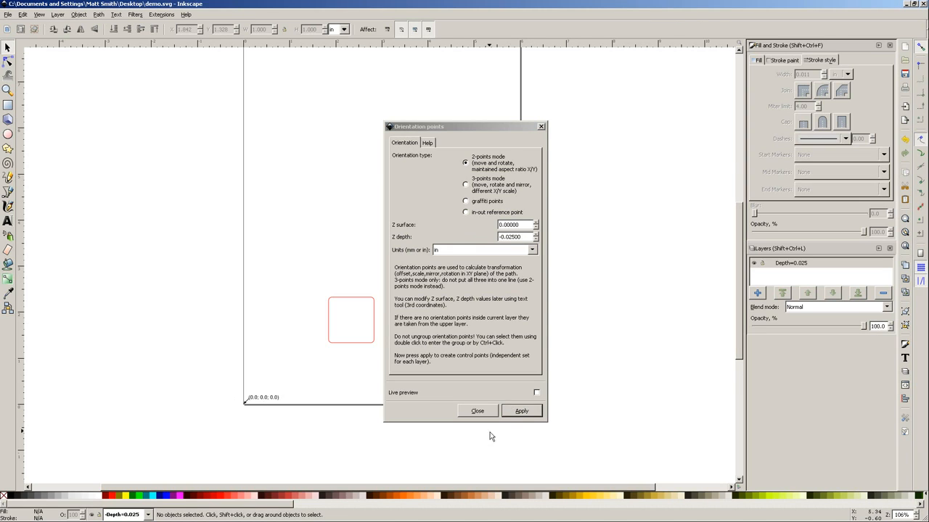
left_click(472, 413)
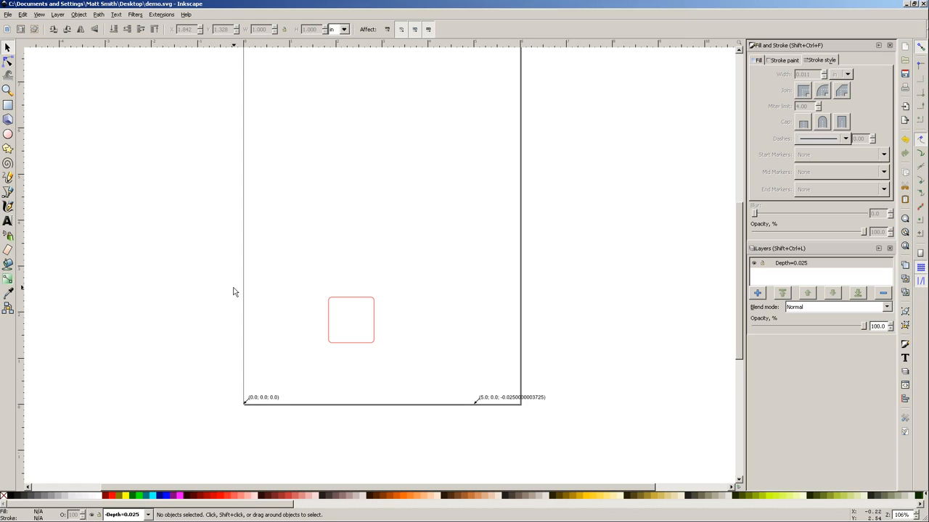
Trim the surplus digits from the second orientation point's depth so its label reads (5.0; 0.0; -0.0250).
left_click(7, 221)
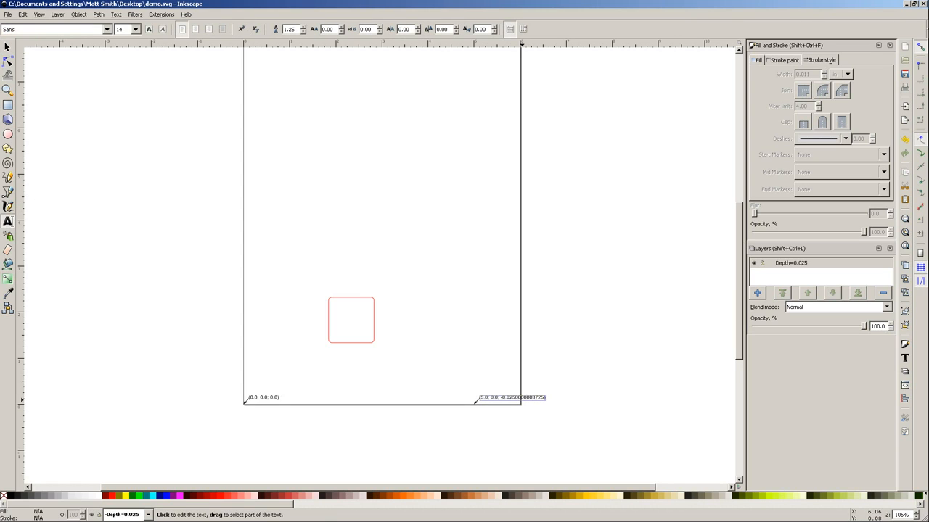
left_click_drag(519, 401, 543, 399)
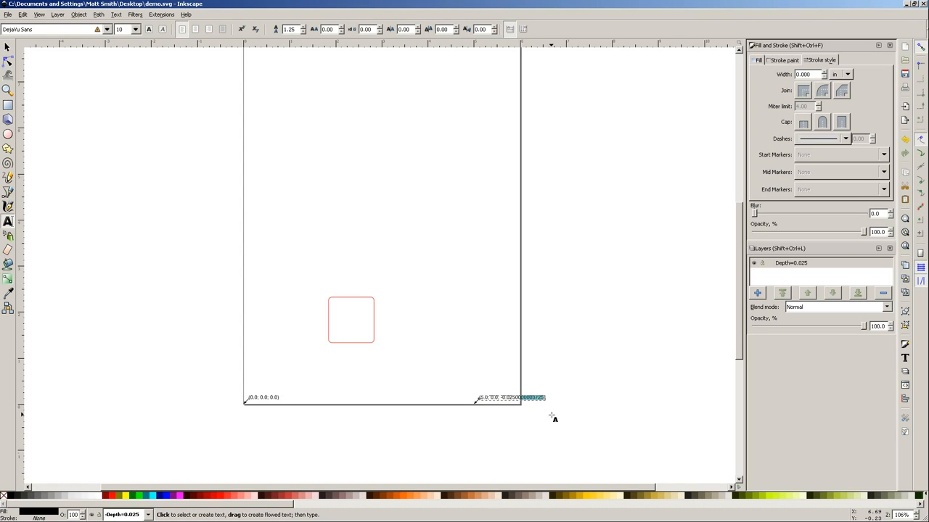
key("BackSpace")
key("BackSpace")
left_click(545, 404)
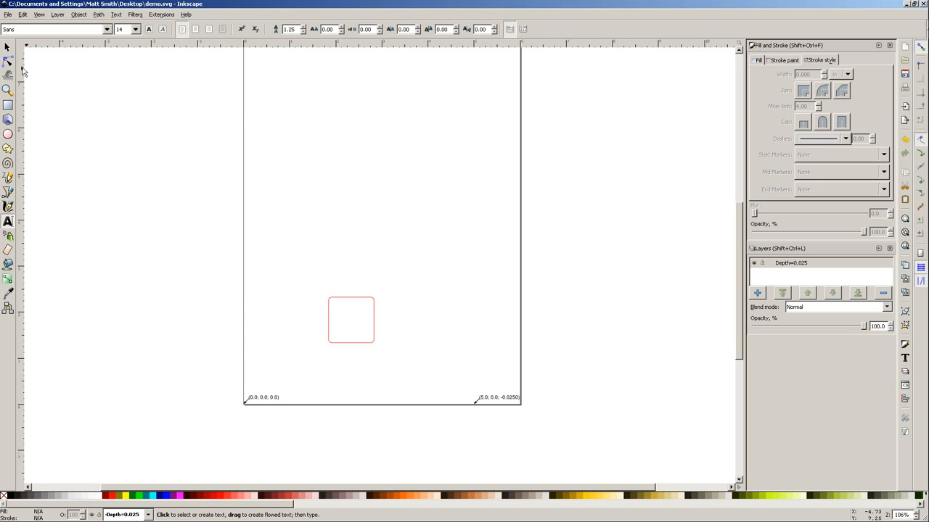
Create a default tool definition from the Gcodetools tools library and move its green table beside the page.
left_click(8, 47)
left_click(348, 302)
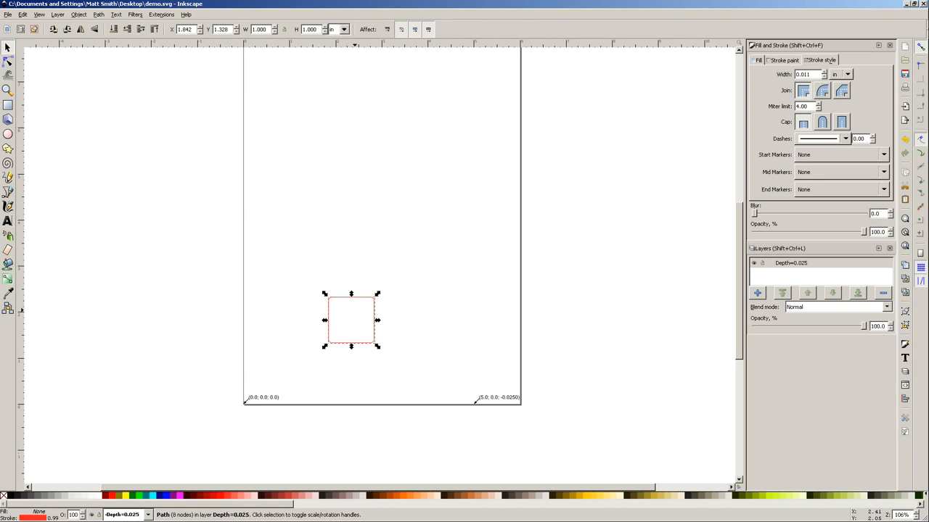
left_click(165, 18)
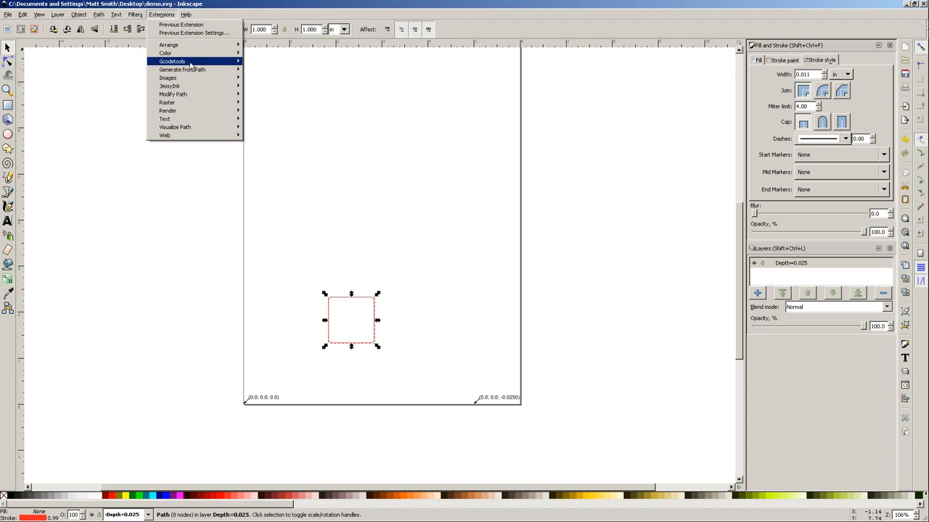
mouse_move(190, 63)
left_click(294, 146)
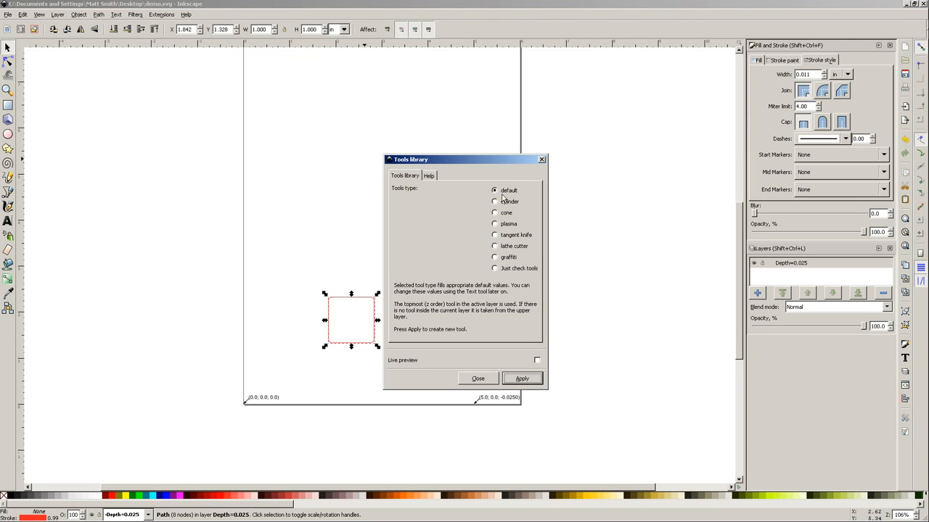
left_click(523, 380)
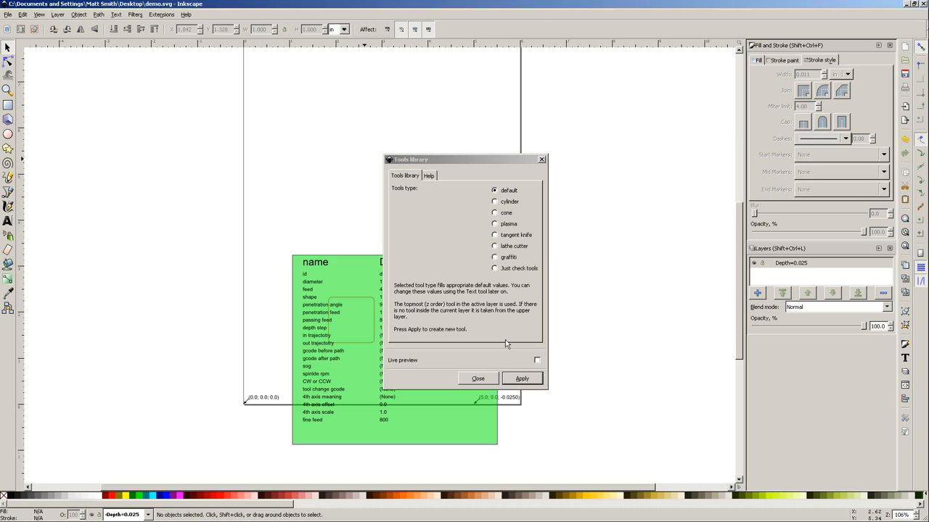
left_click(483, 381)
left_click_drag(465, 442, 197, 403)
scroll(297, 305, "left", 2)
Set the tool's diameter to 0.1 and its feed to 100.0 in the tool definition table.
left_click(8, 221)
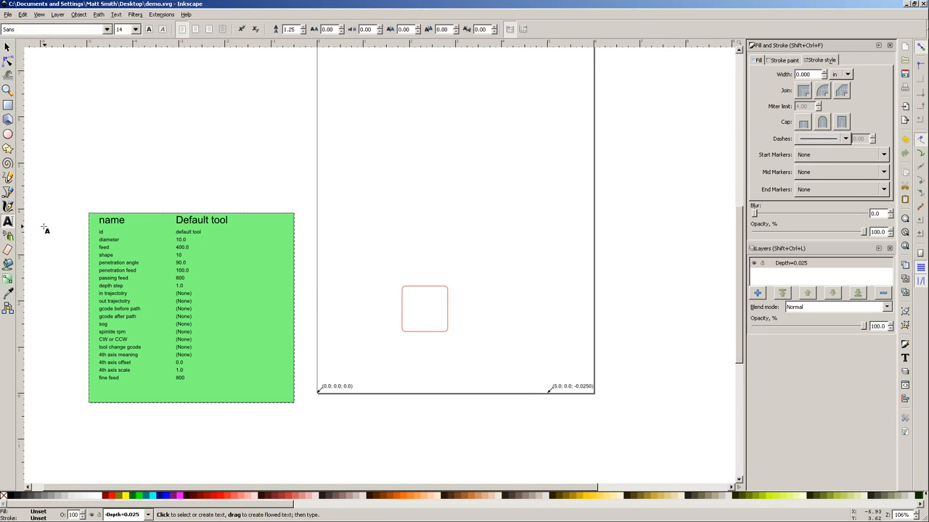
double_click(182, 240)
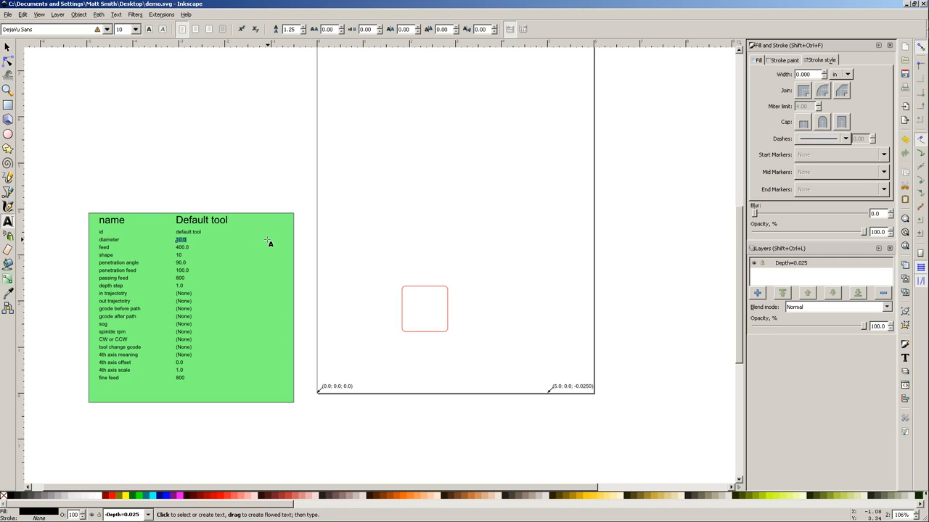
type("8")
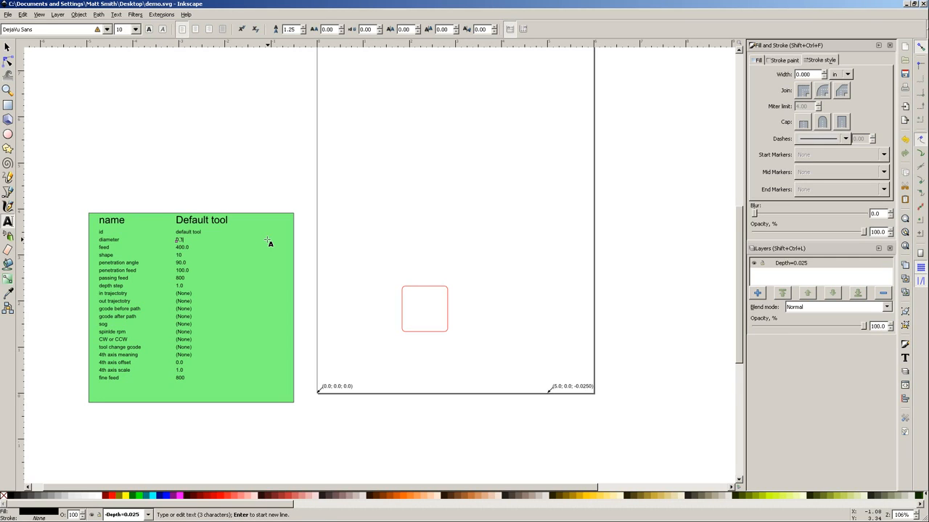
left_click(179, 247)
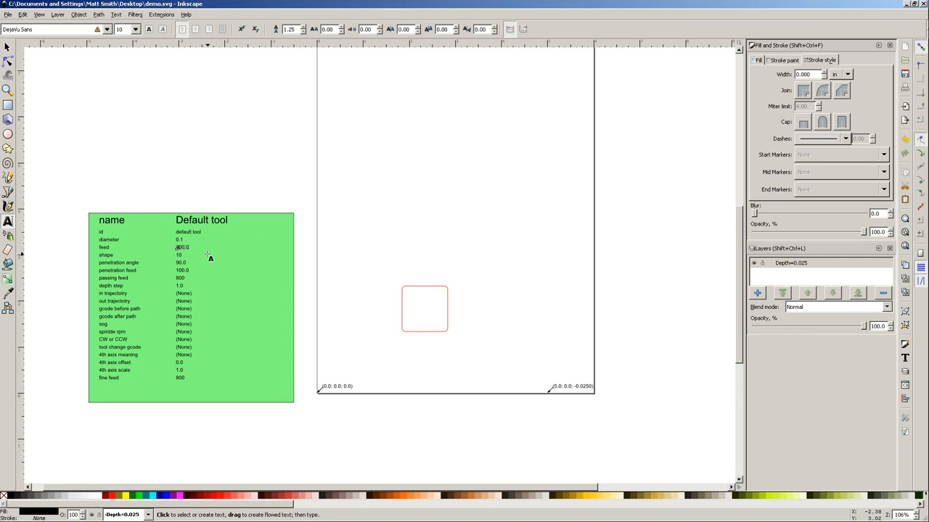
key("BackSpace")
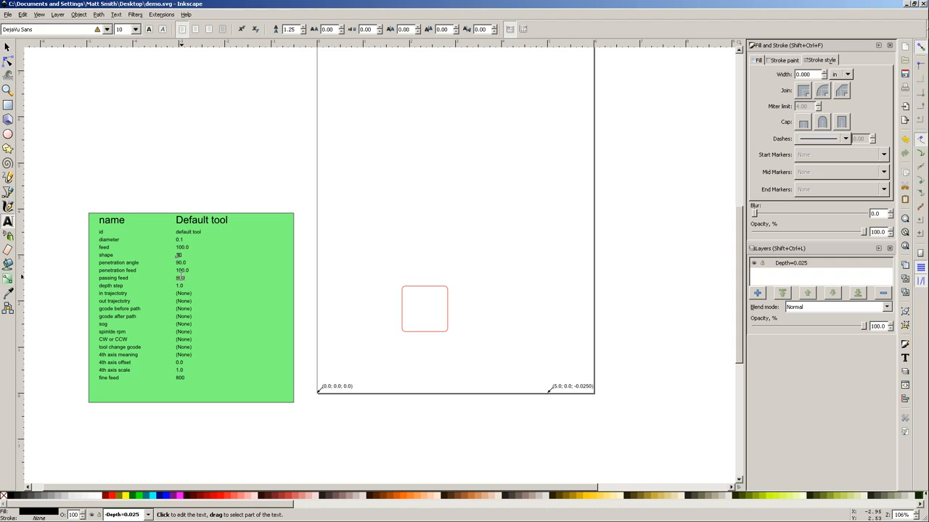
Set the tool's passing feed to 200 and its depth step to 0.010, leaving the table deselected.
key("BackSpace")
left_click_drag(177, 286, 184, 285)
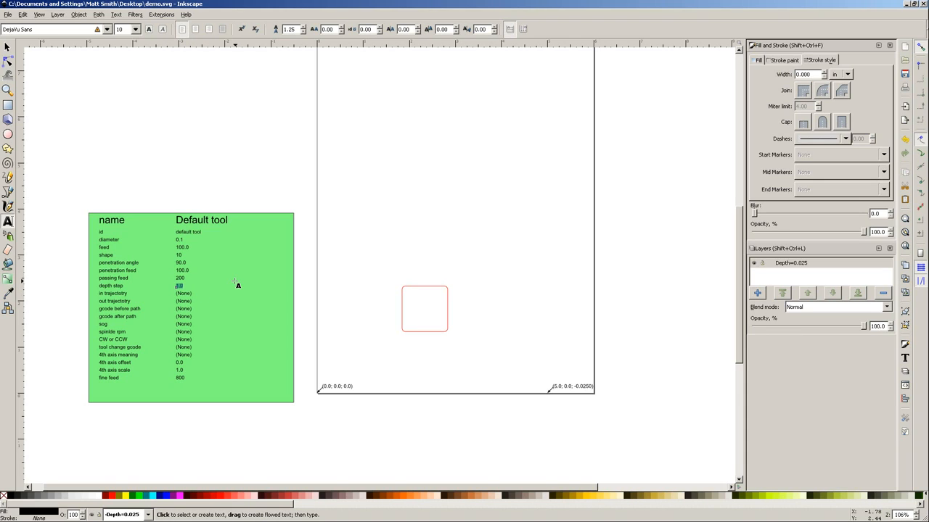
type("010")
left_click(7, 47)
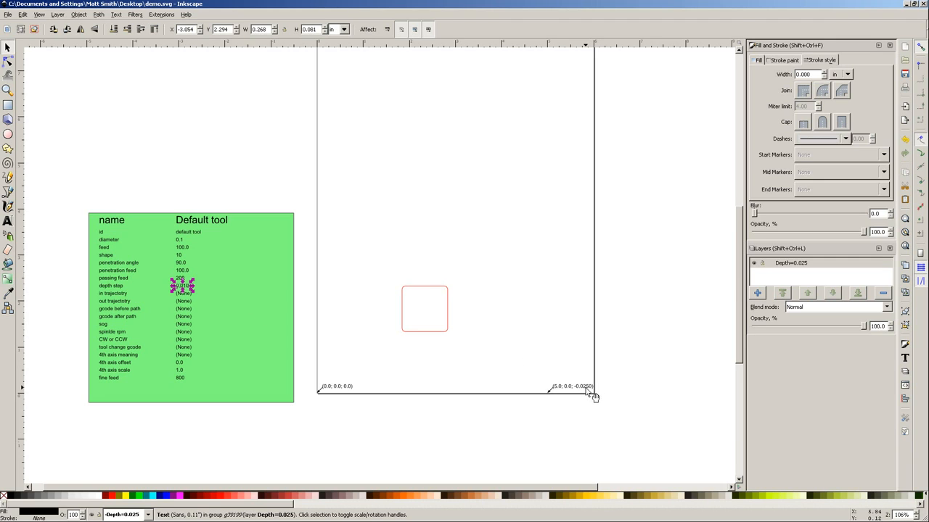
left_click(539, 425)
Generate Gcodetools area offset curves inside the rounded square with 7 maximum cutting curves, area width 1.7 and tool overlap 0.2.
left_click_drag(484, 361, 458, 352)
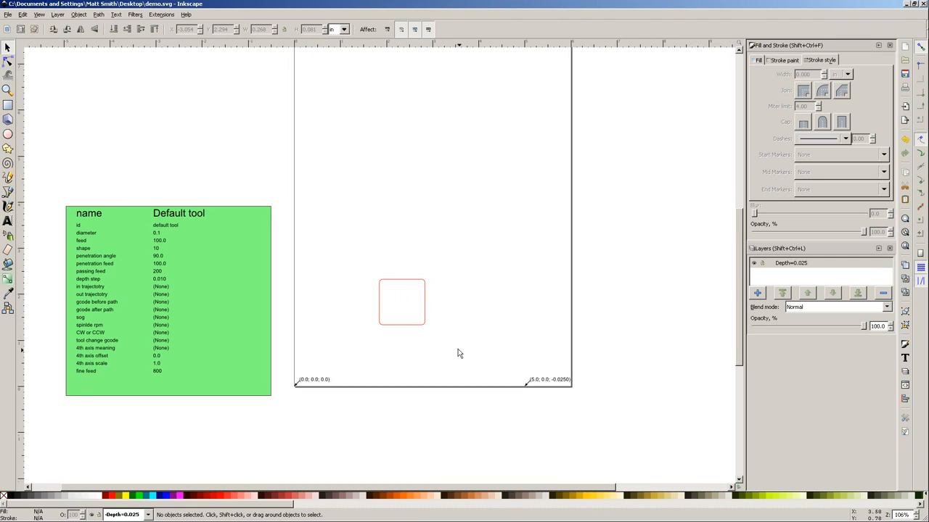
left_click(424, 311)
left_click_drag(424, 311, 382, 283)
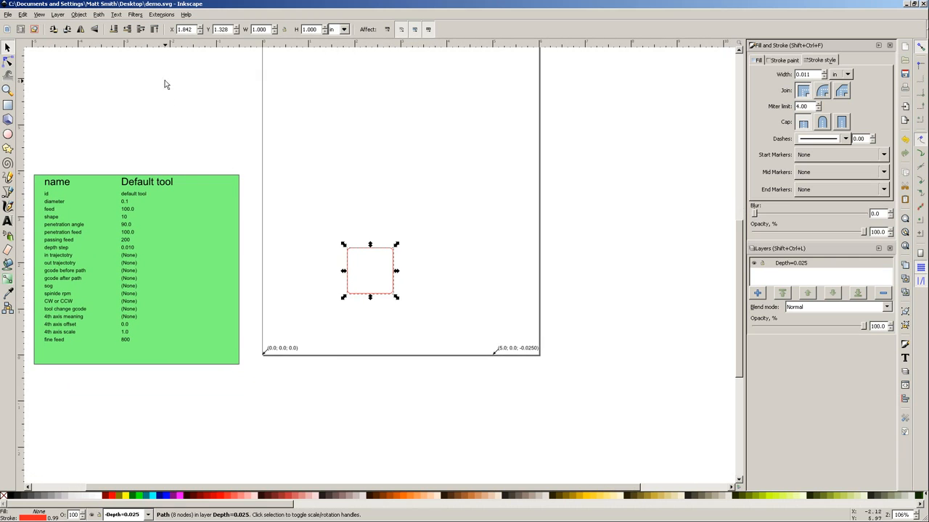
left_click(156, 16)
mouse_move(196, 63)
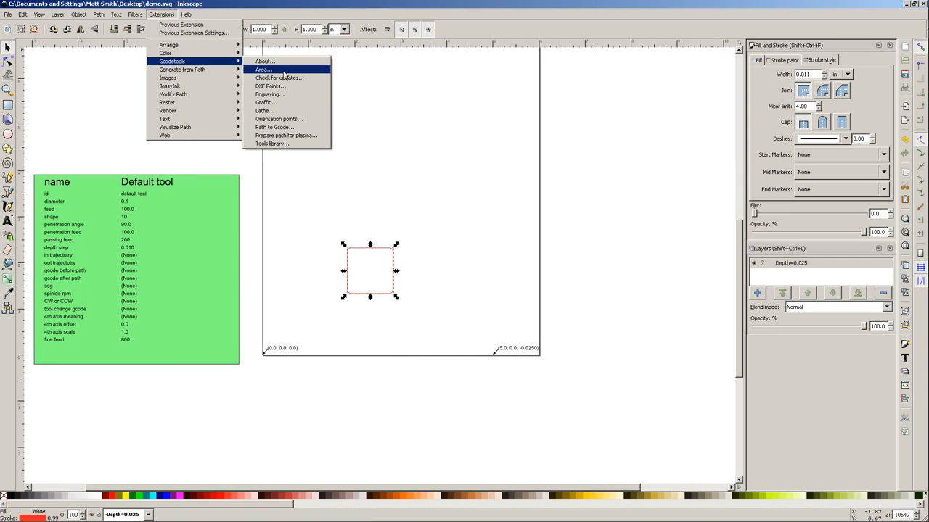
left_click(283, 73)
left_click_drag(413, 186, 147, 150)
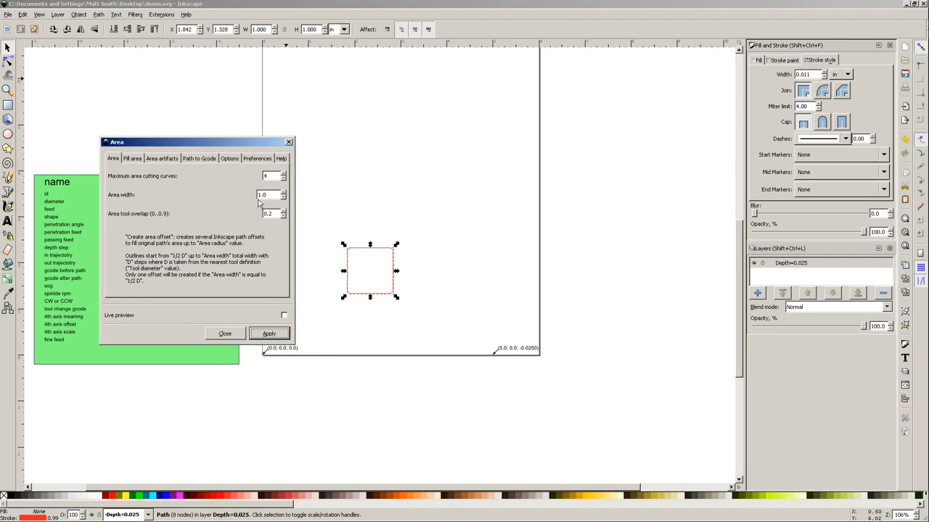
left_click_drag(272, 176, 246, 197)
left_click(284, 175)
left_click(284, 175)
left_click(284, 193)
left_click_drag(275, 214, 259, 213)
left_click(270, 334)
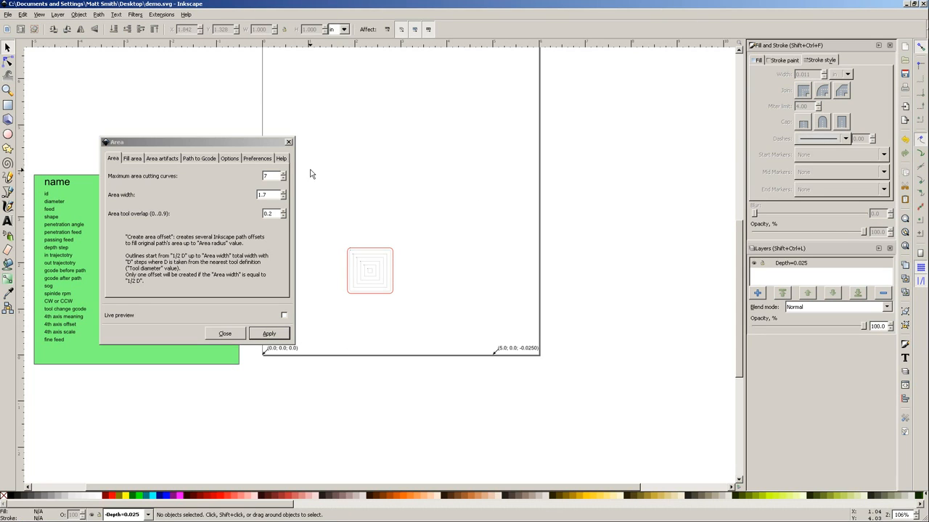
Ungroup the generated area offset curves and delete the outermost one that overlaps the red rounded square's outline.
left_click(289, 142)
scroll(353, 263, "up", 4)
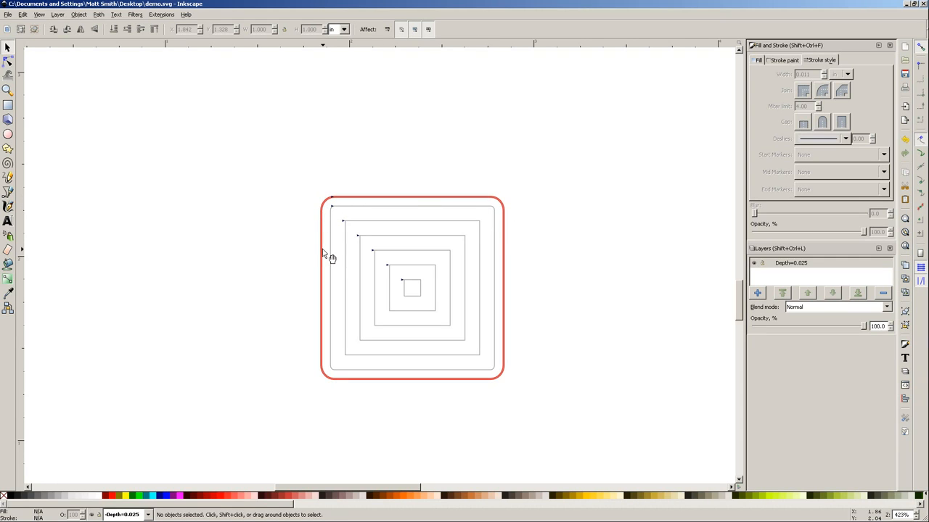
left_click(500, 206)
right_click(500, 206)
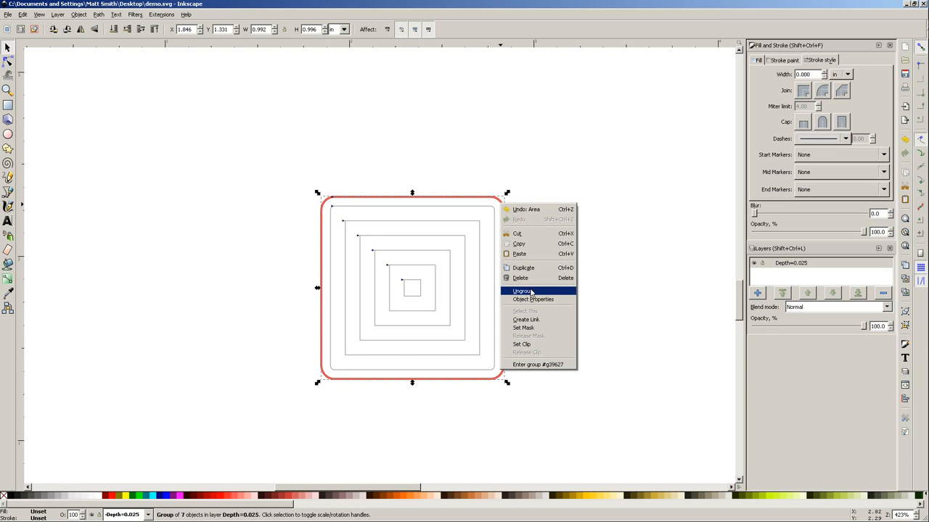
left_click(601, 234)
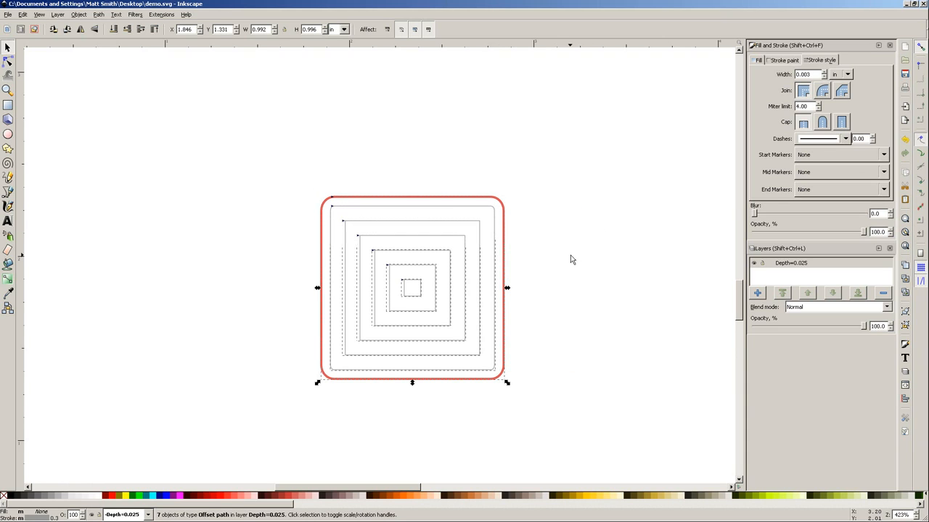
left_click(578, 255)
left_click(504, 224)
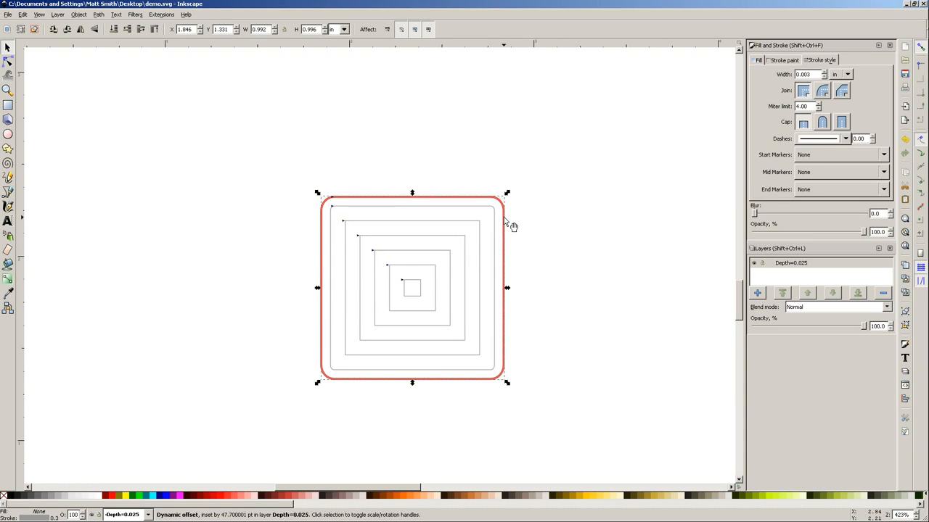
key("Delete")
Try deleting the red rounded square outline, and undo that deletion.
left_click(504, 220)
key("Delete")
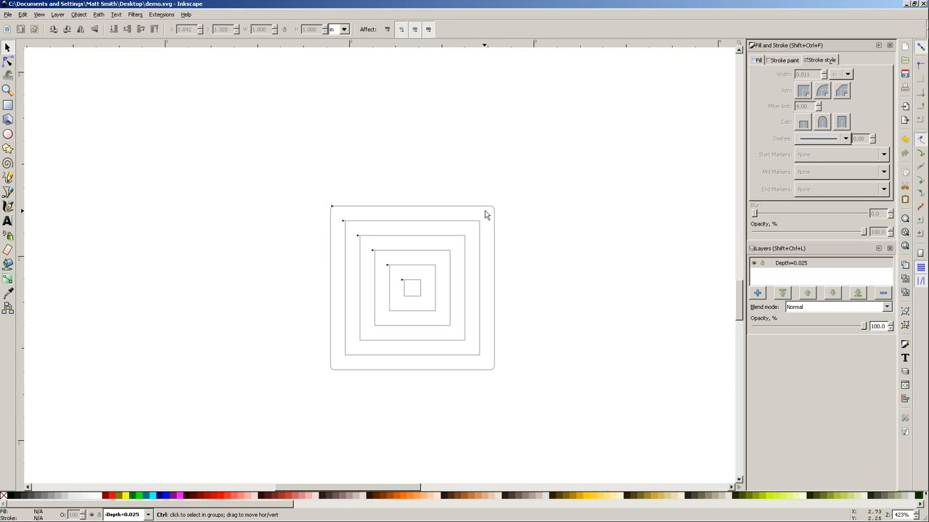
key("ctrl+z")
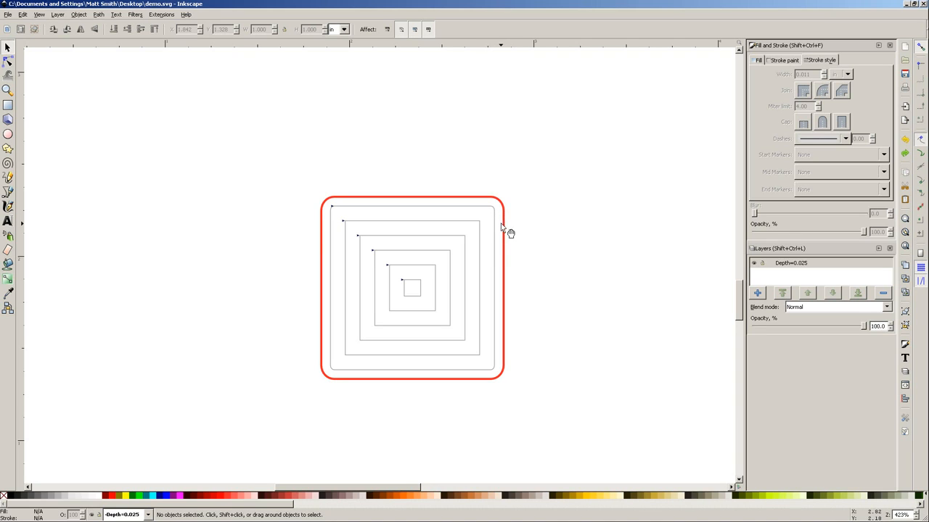
left_click(8, 192)
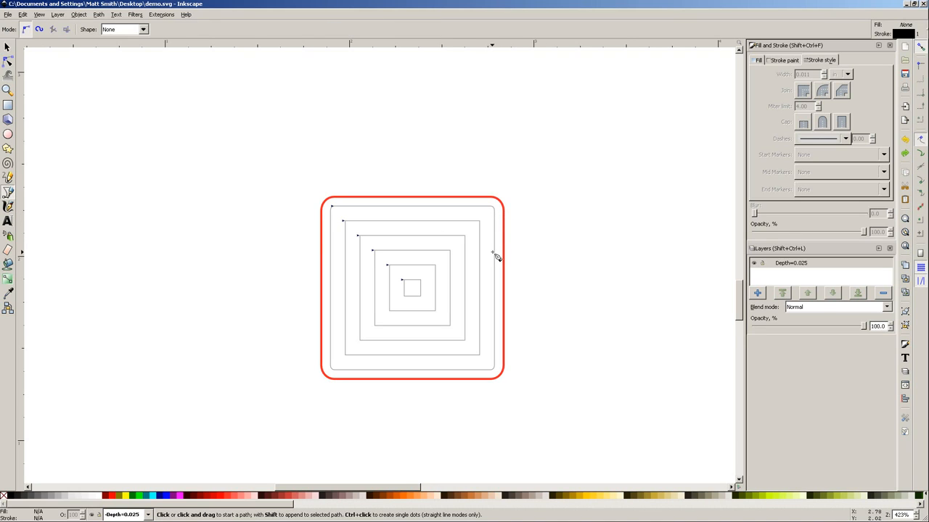
left_click(494, 252)
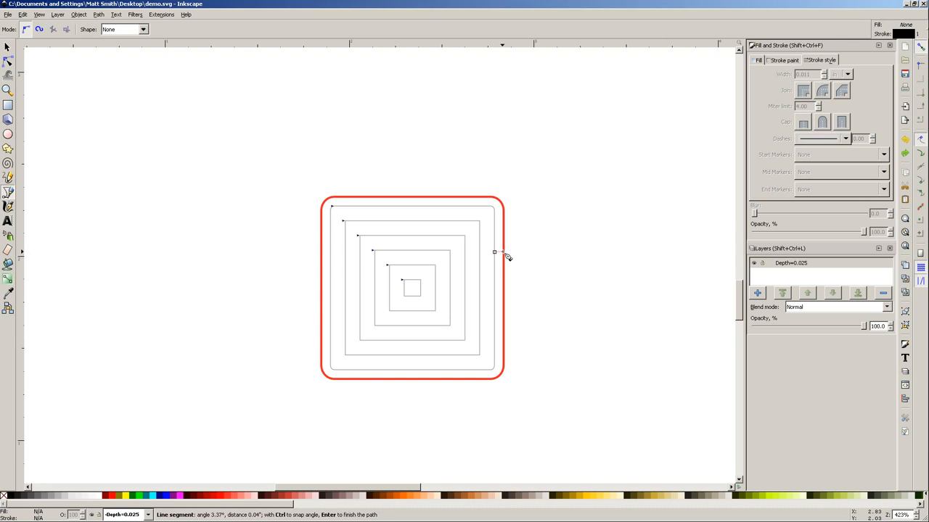
key("Escape")
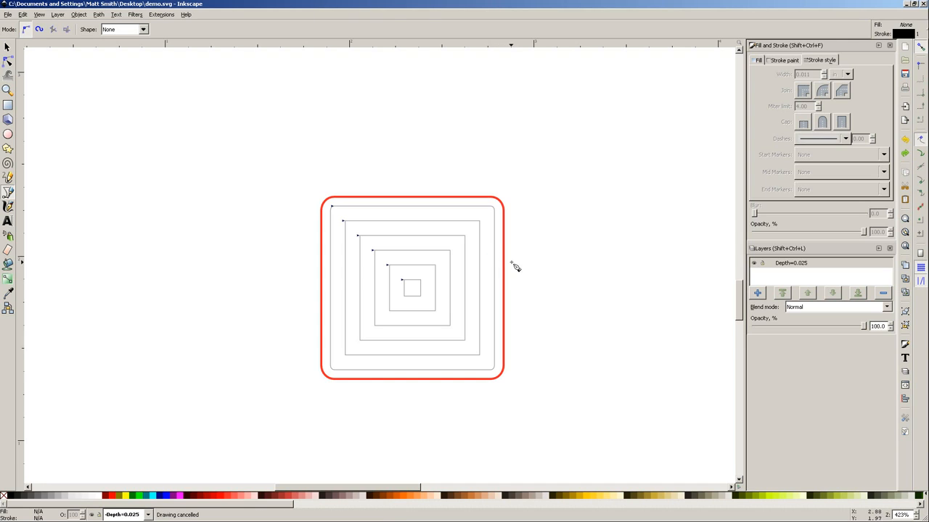
key("s")
left_click(504, 213)
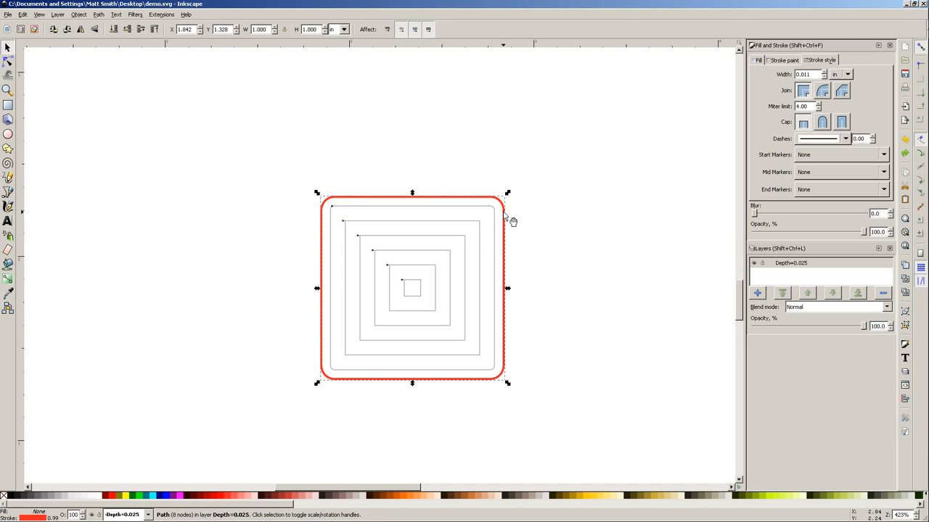
left_click(537, 232)
Add a layer named Depth=0.010 above the current one and hide the Depth=0.025 layer.
scroll(535, 233, "down", 3)
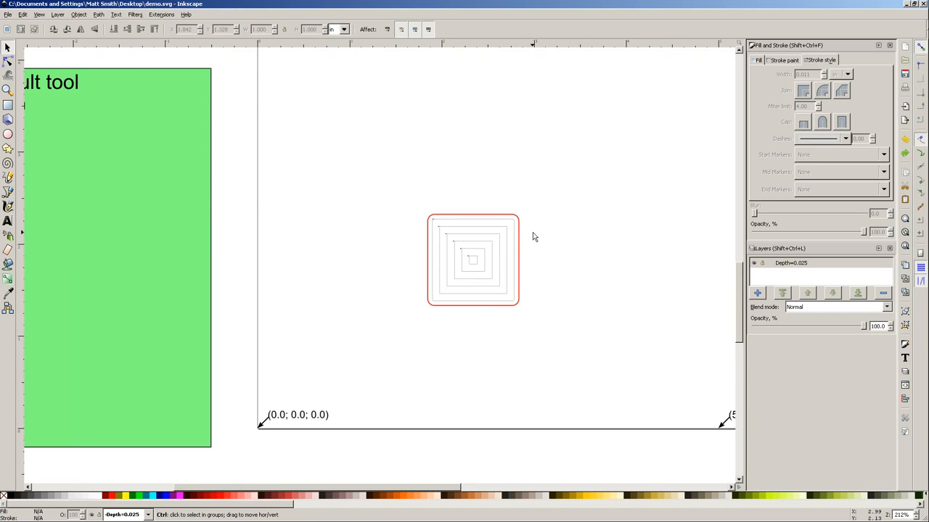
left_click_drag(547, 253, 492, 244)
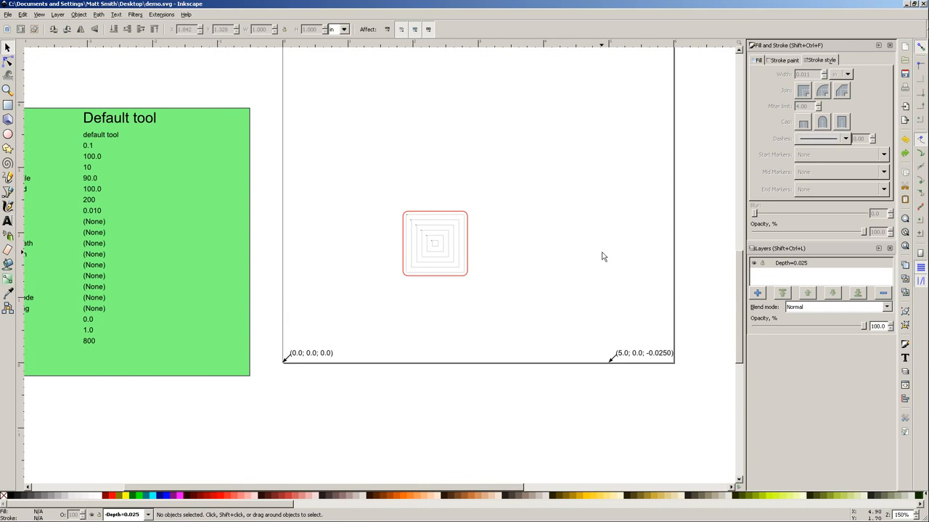
left_click_drag(623, 269, 603, 271)
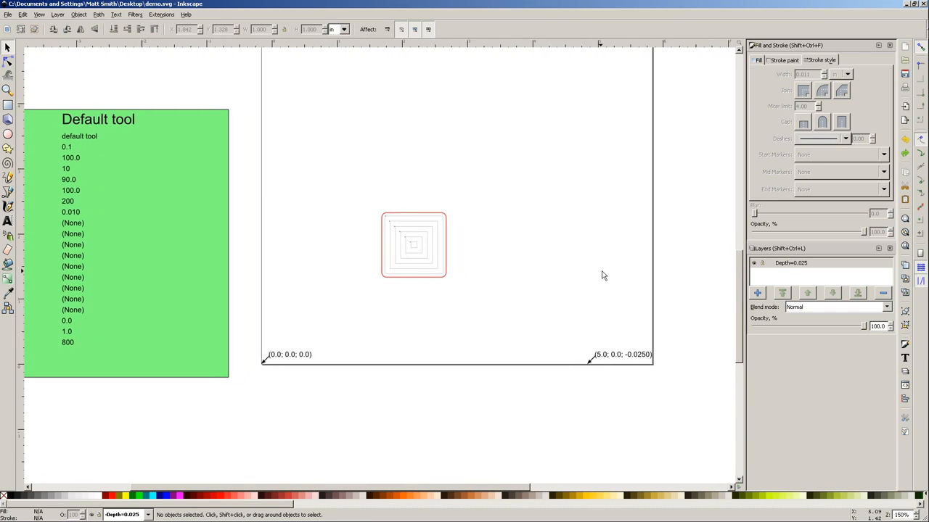
left_click(756, 292)
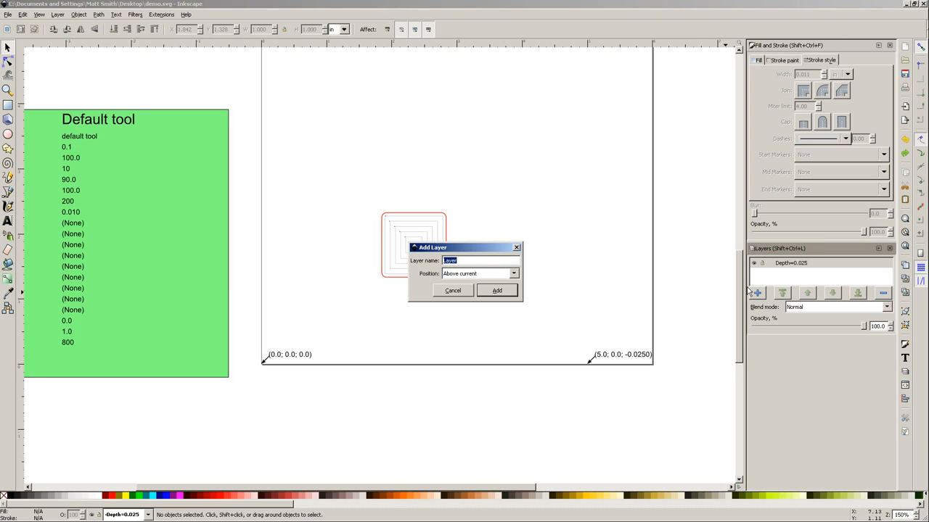
type("Depth=0.010")
left_click(498, 291)
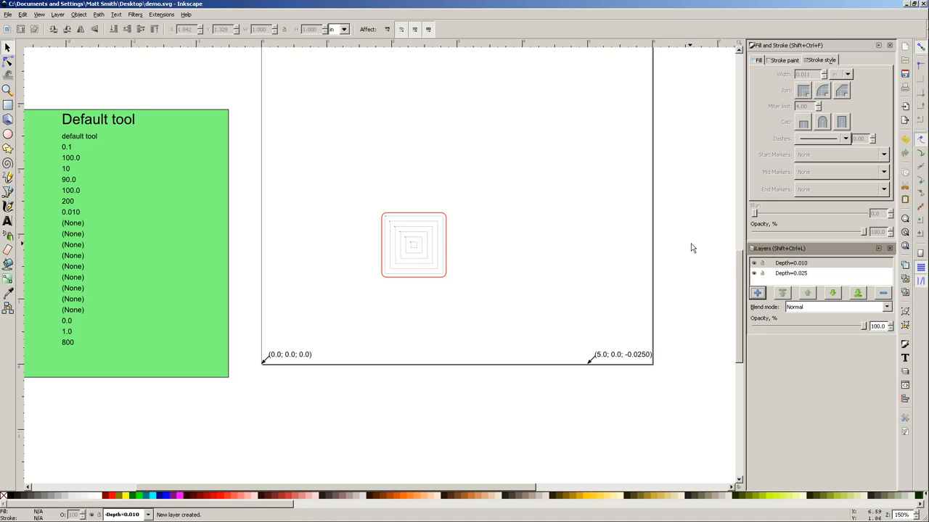
left_click(754, 265)
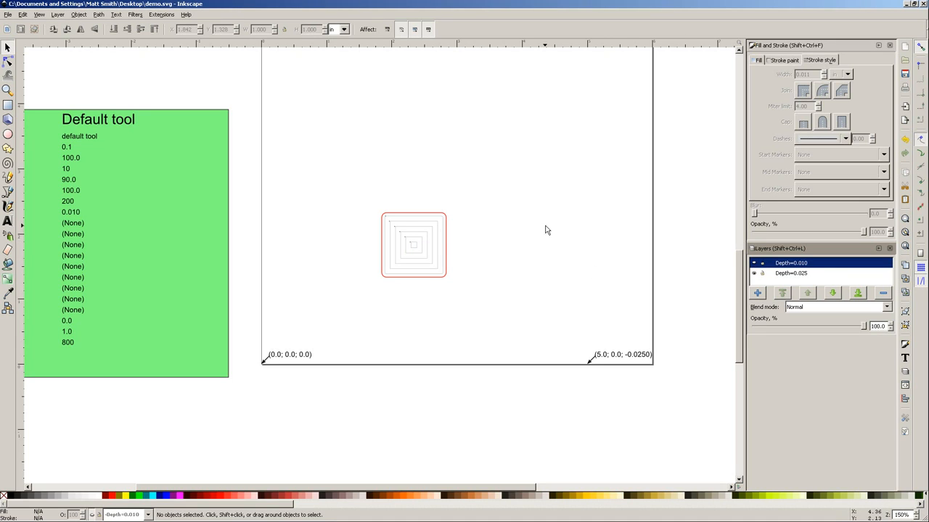
left_click(754, 264)
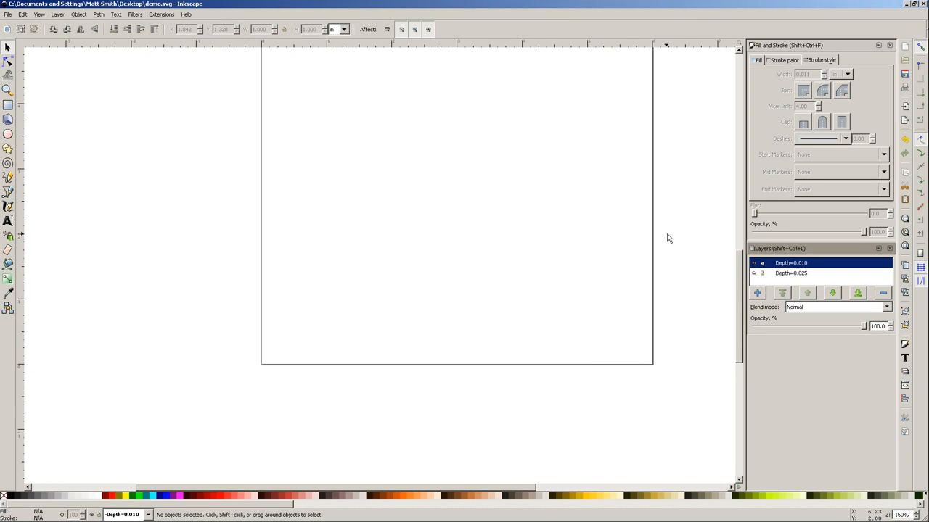
Draw a circle about 0.76 in across in the lower middle of the page and convert it to a path.
left_click_drag(555, 217, 526, 250)
left_click(8, 135)
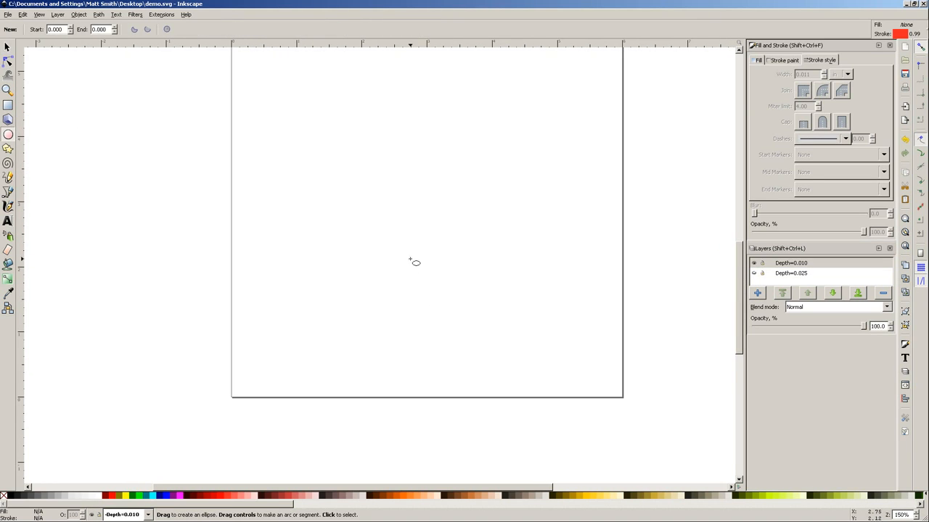
left_click_drag(400, 275, 450, 325)
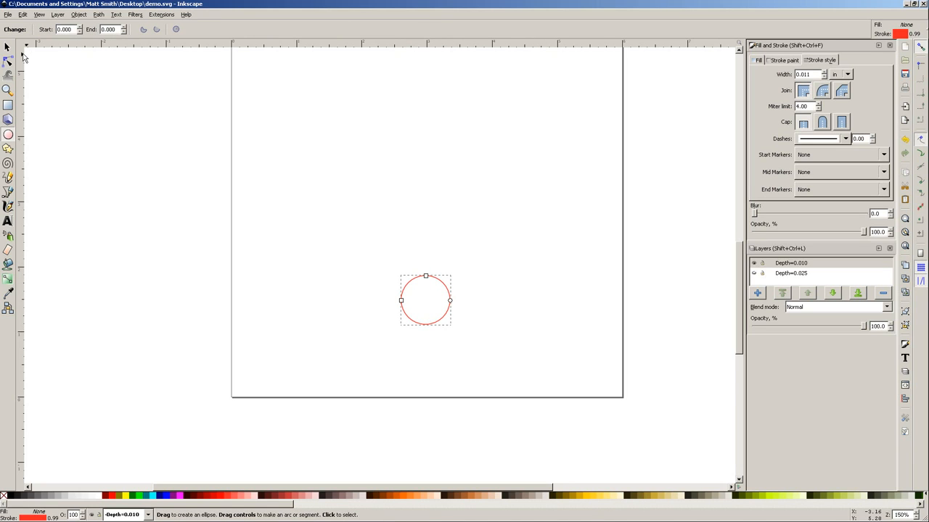
left_click(7, 47)
left_click(161, 14)
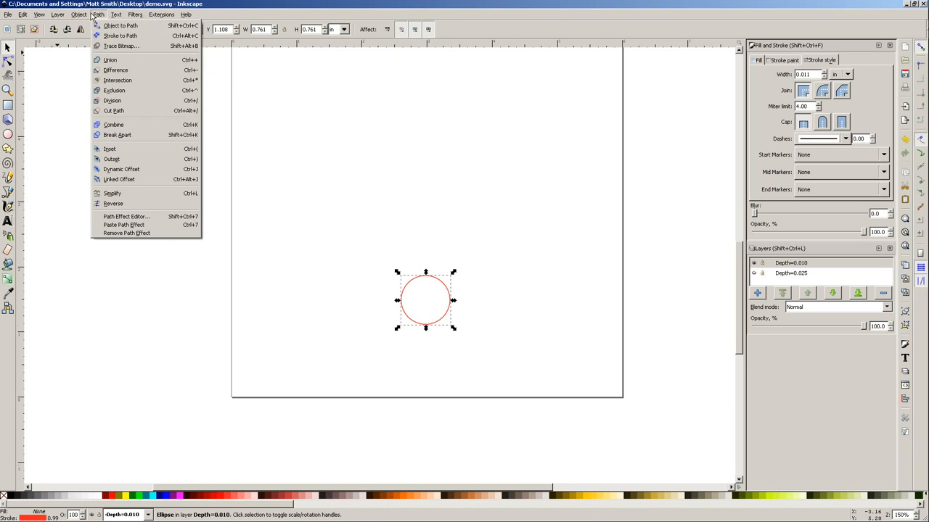
left_click(120, 25)
Create Gcodetools orientation points on the Depth=0.010 layer in 2-points mode, with Z surface 0, Z depth -0.01 and inch units.
left_click(161, 15)
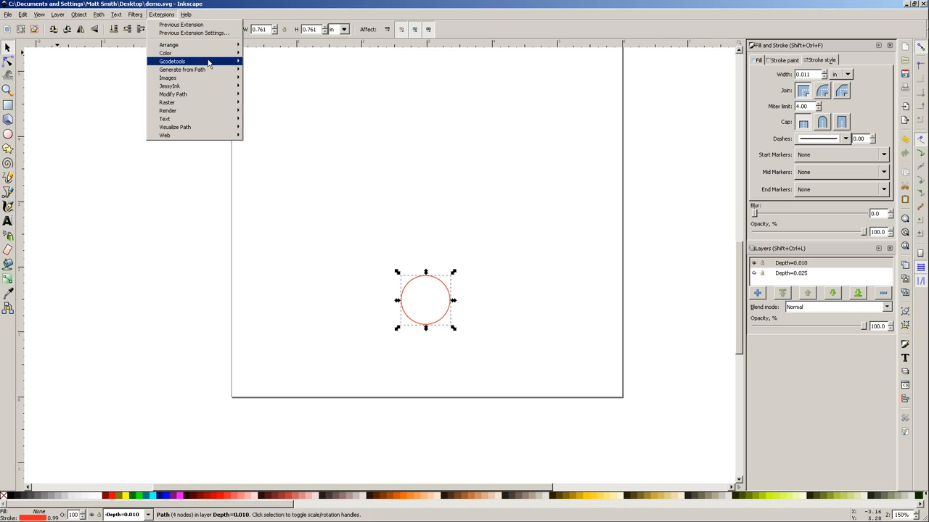
mouse_move(209, 63)
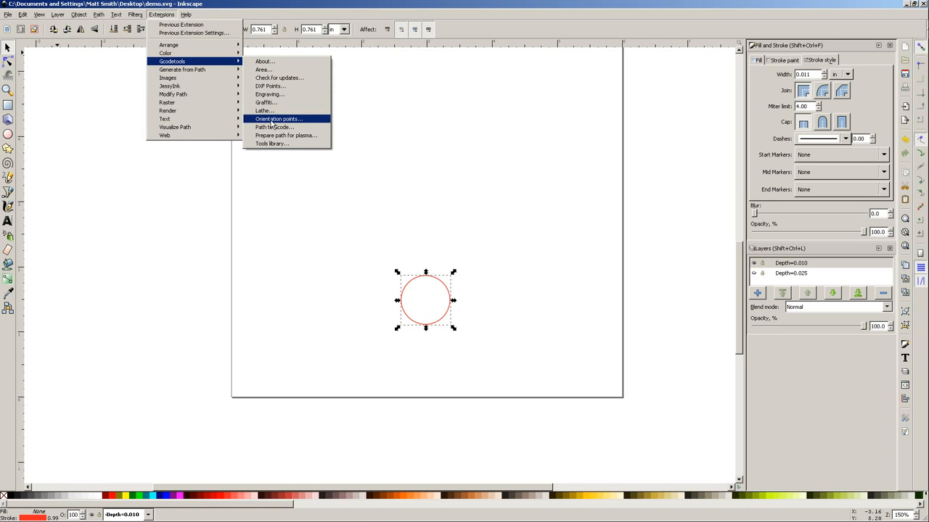
left_click(272, 119)
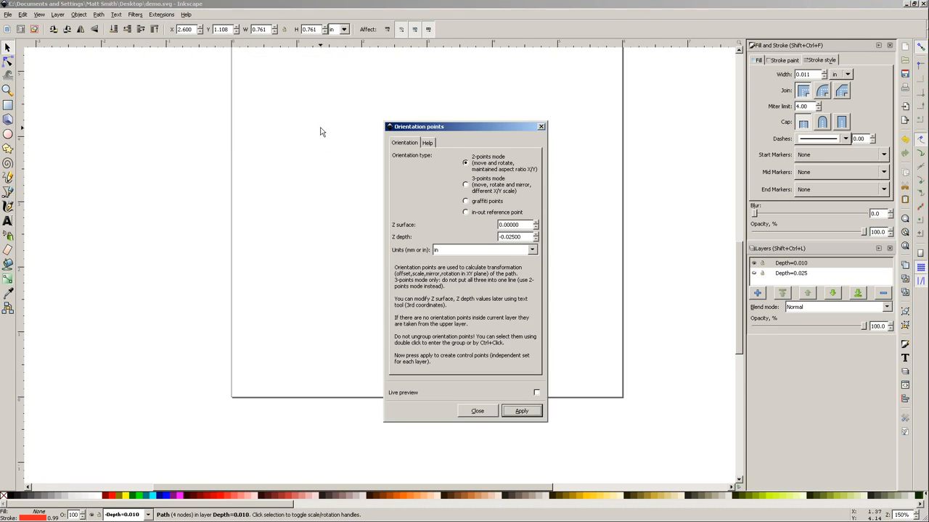
left_click(510, 237)
left_click(522, 410)
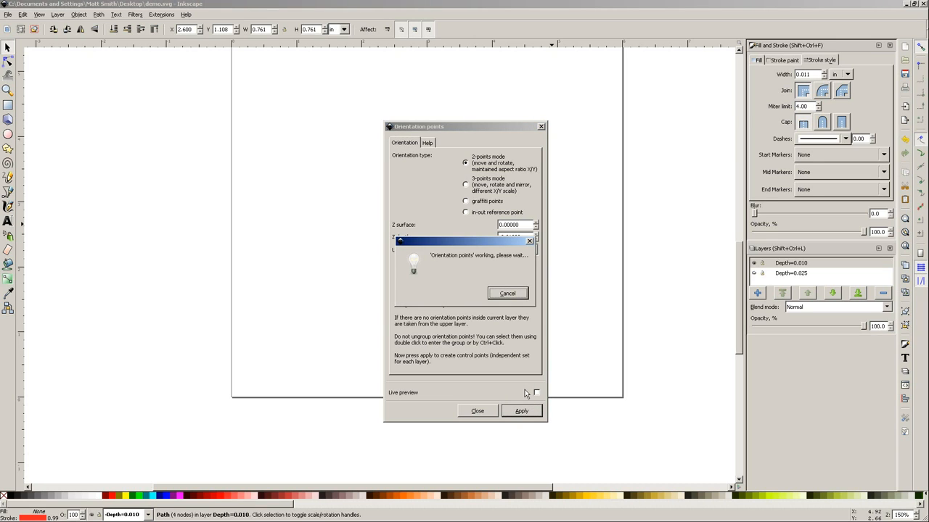
left_click(480, 415)
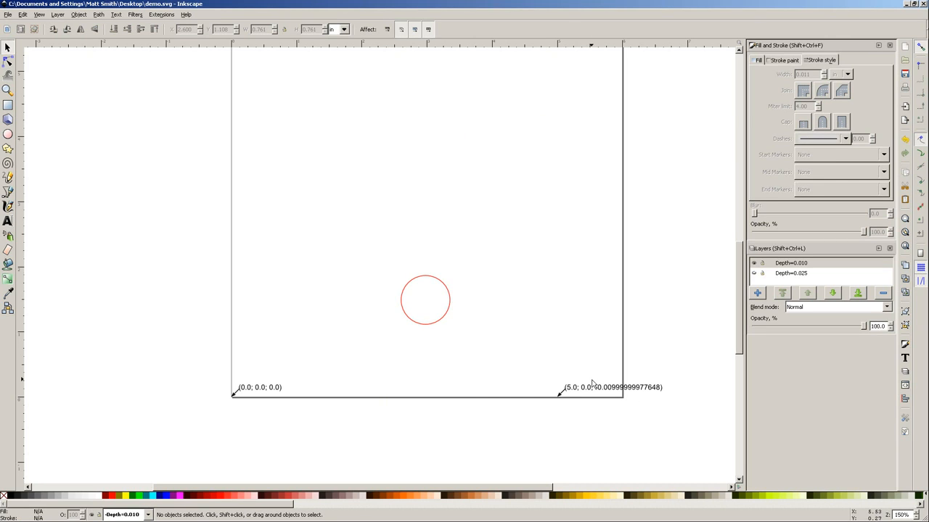
Correct the second orientation point's label text to read (5.0; 0.0; -0.010).
left_click(7, 220)
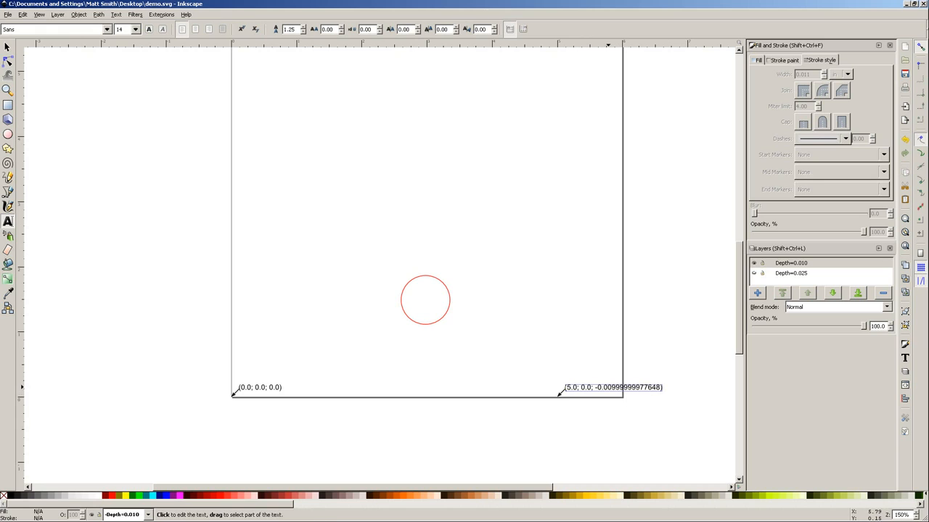
left_click_drag(608, 390, 659, 392)
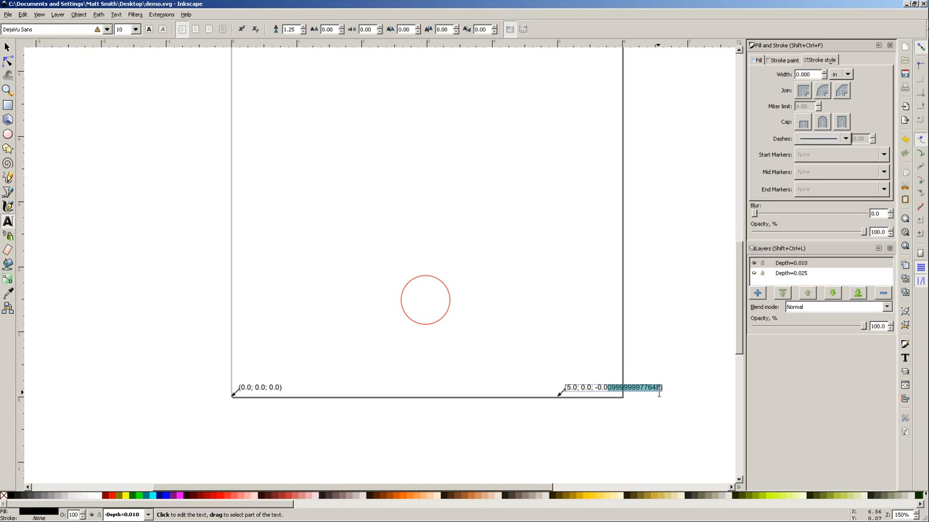
type("1)")
left_click(667, 370)
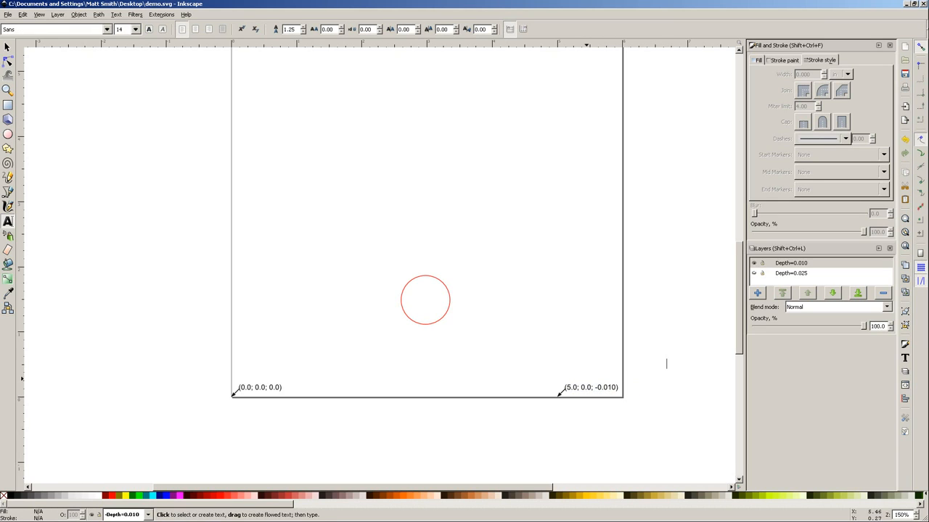
key("F1")
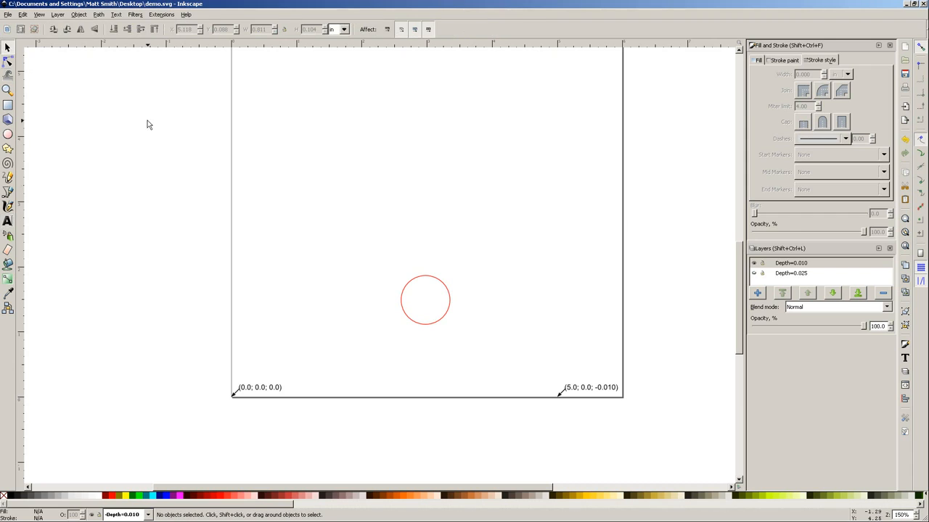
Create a default tool definition from the Gcodetools tools library for this layer and move its blue table beside the page.
left_click(419, 277)
left_click(162, 15)
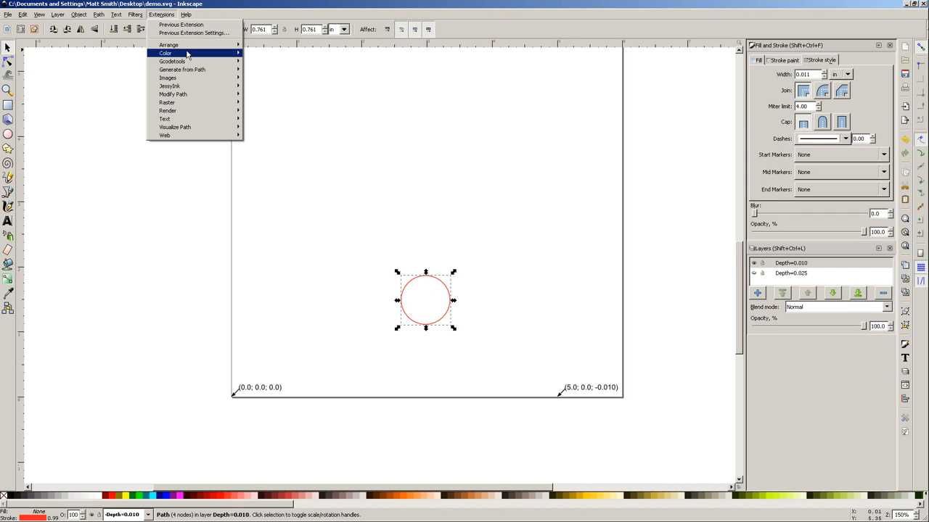
mouse_move(190, 61)
left_click(278, 144)
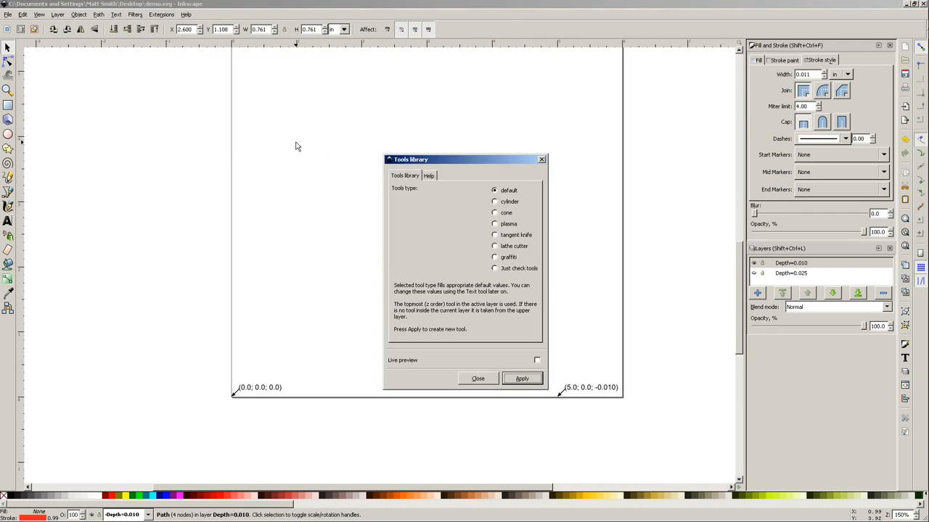
left_click(519, 379)
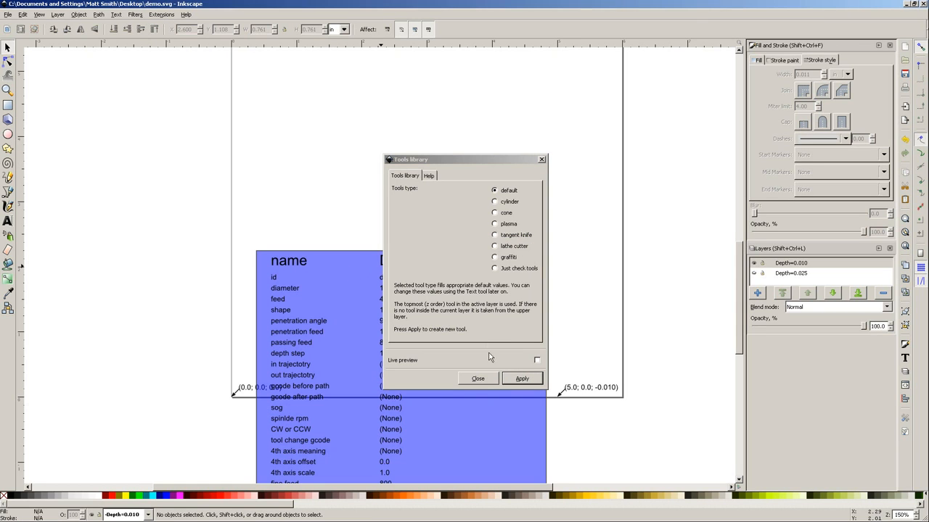
left_click(485, 380)
left_click_drag(556, 234, 275, 196)
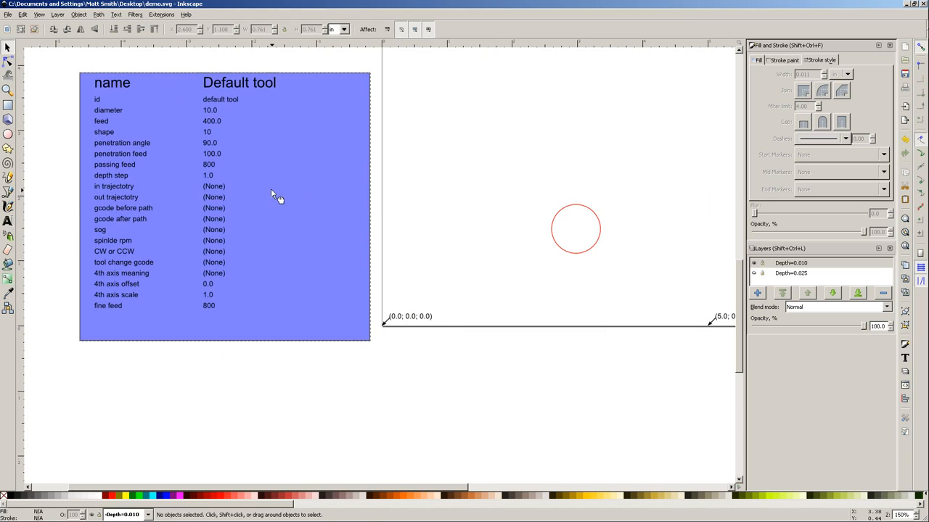
left_click_drag(354, 191, 364, 216)
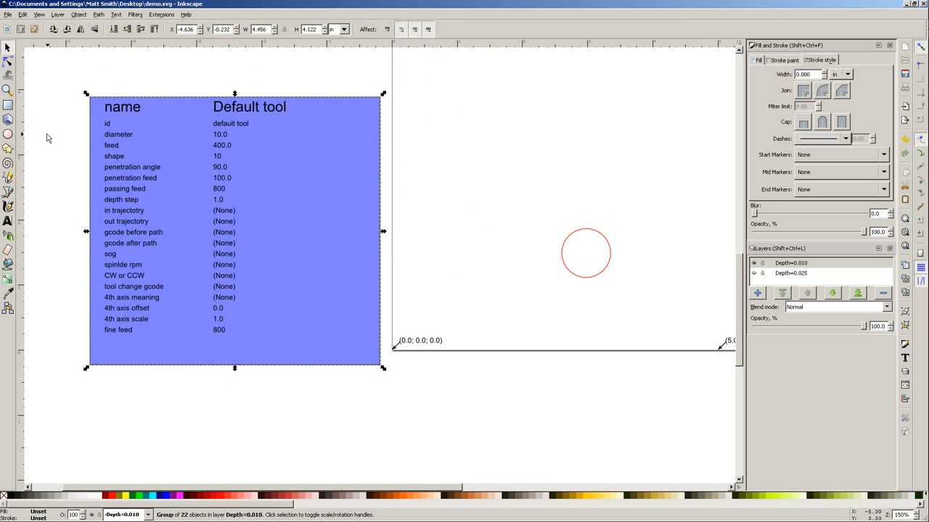
Set the diameter in the blue tool definition table to 0.1.
left_click(8, 221)
left_click(216, 135)
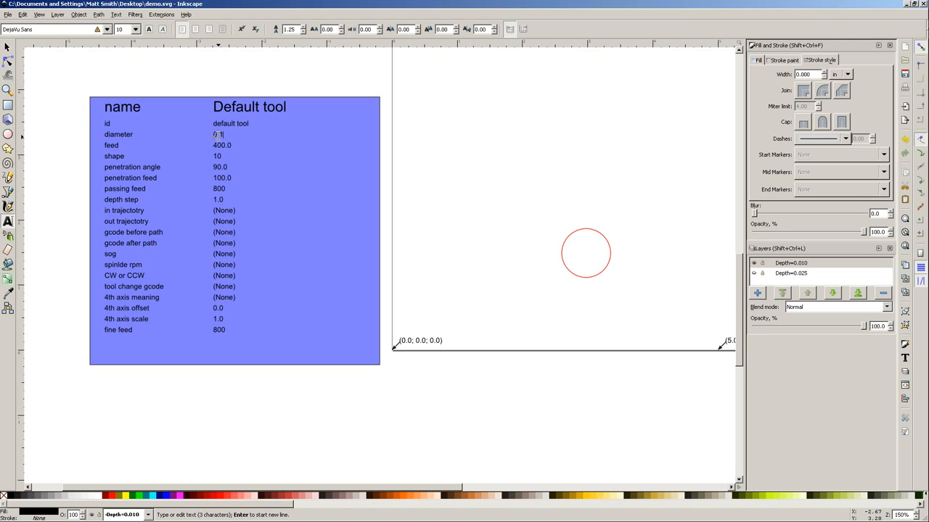
Set the feed to 100.0 and the depth step to 0.005 in the blue tool definition table.
left_click(219, 146)
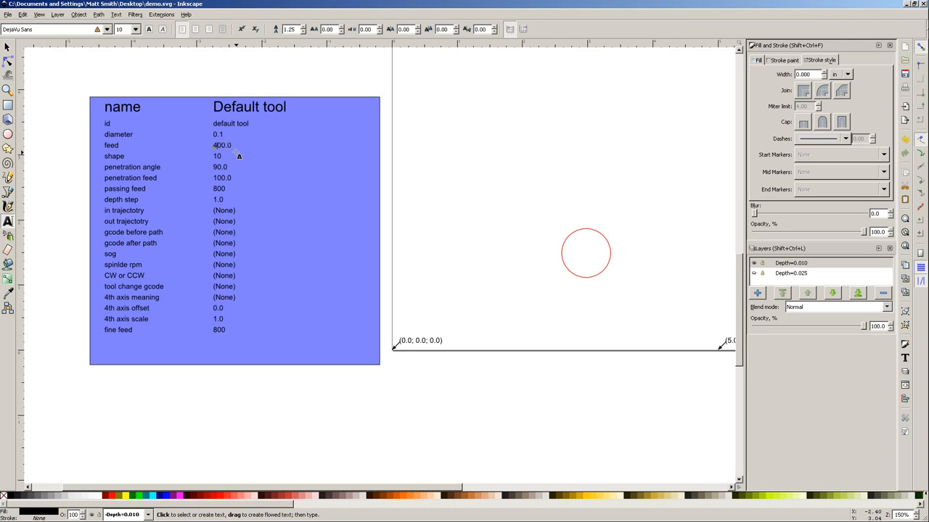
key("Delete")
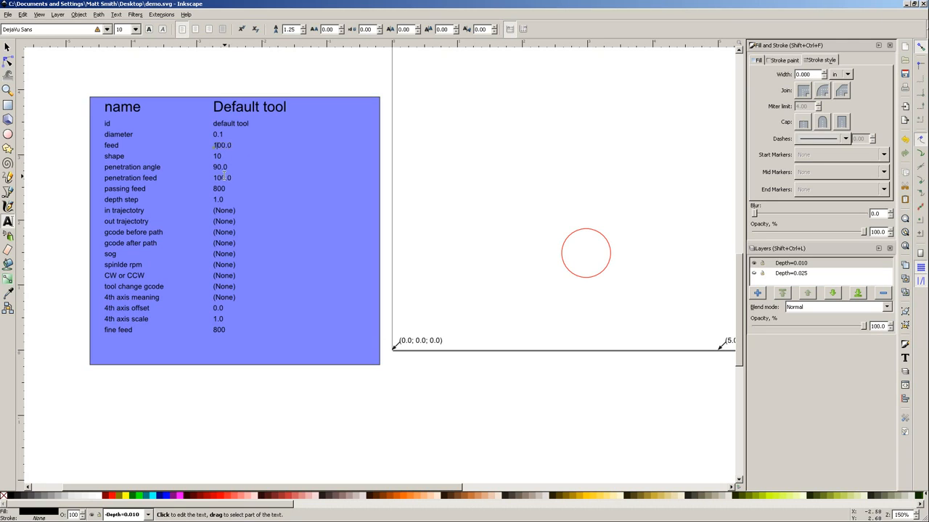
left_click(219, 199)
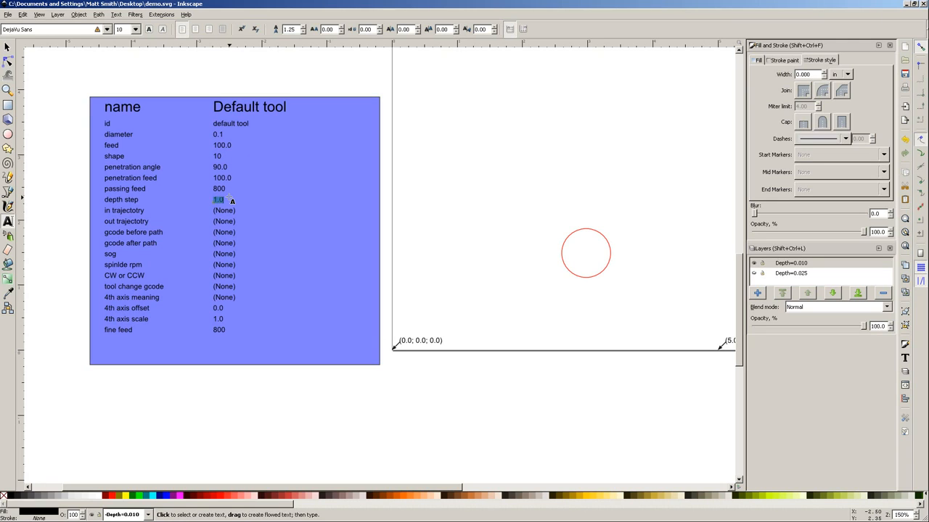
type("0")
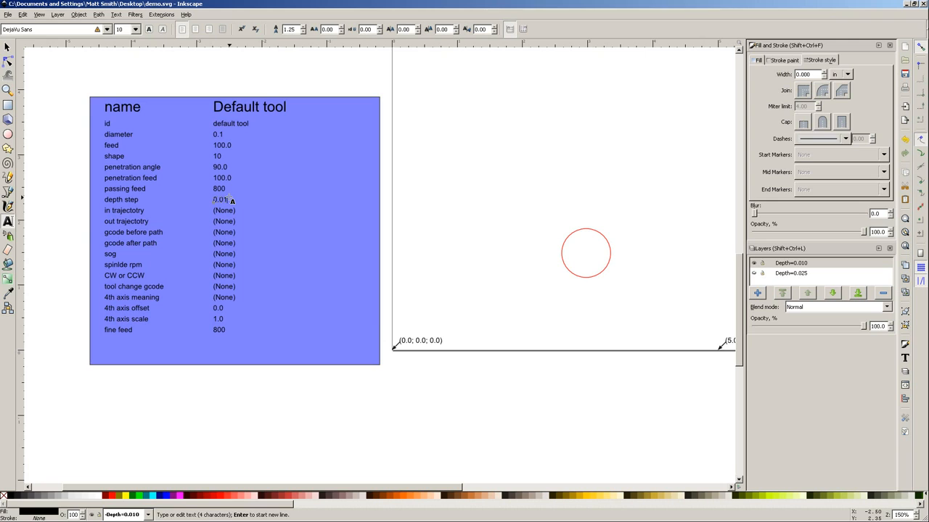
left_click_drag(445, 246, 378, 233)
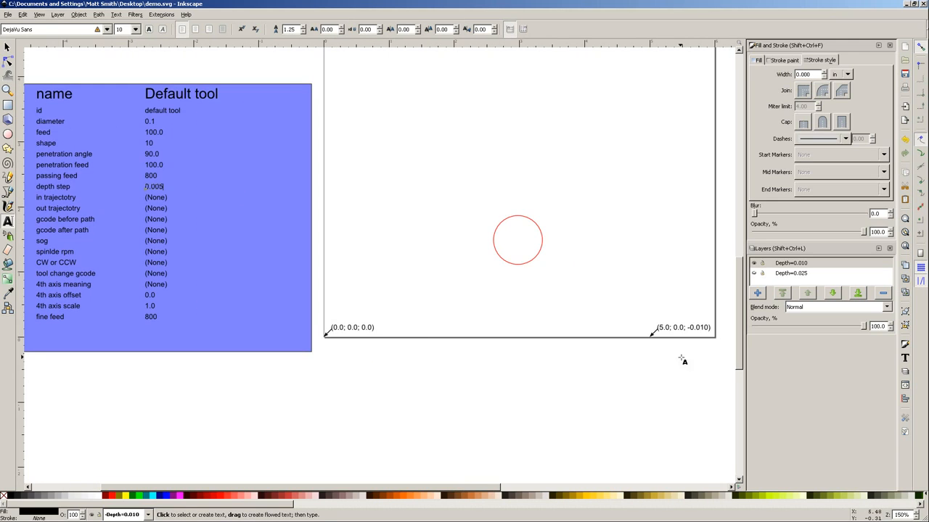
left_click_drag(276, 231, 366, 233)
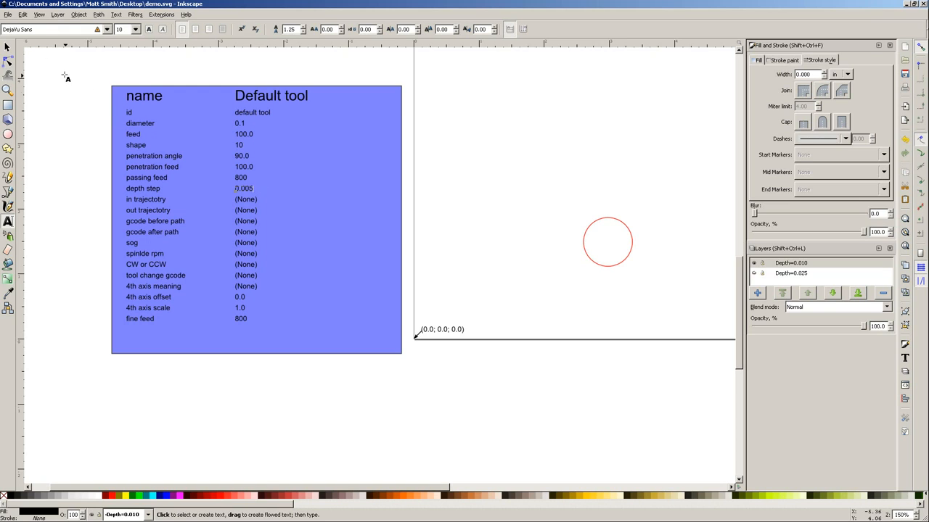
Select the red circle on the Depth=0.010 layer and open the Gcodetools Area settings for it.
left_click(8, 48)
left_click(473, 157)
left_click_drag(636, 228, 454, 220)
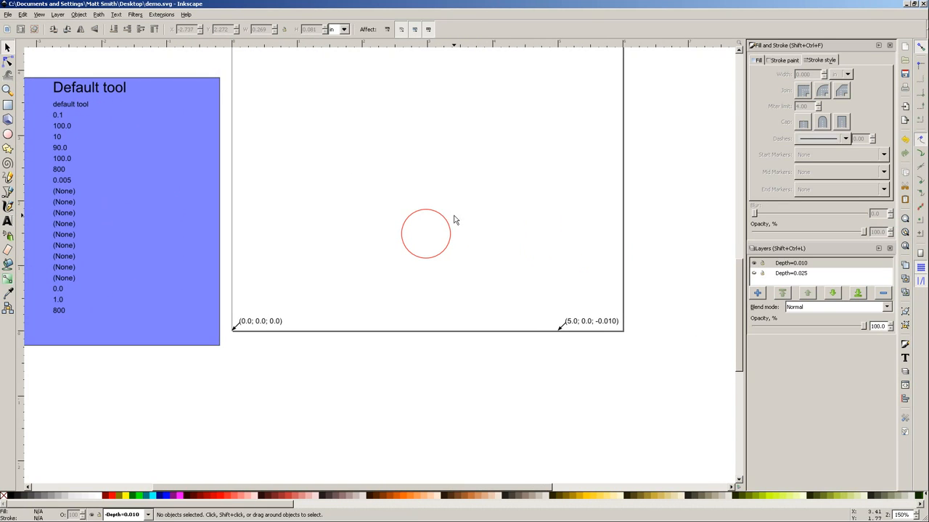
left_click(441, 215)
left_click(161, 15)
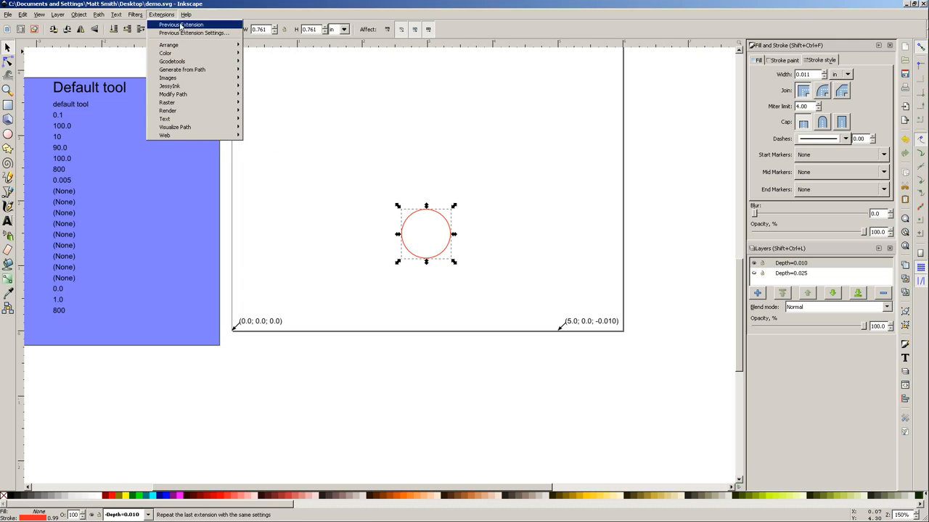
mouse_move(178, 61)
left_click(283, 62)
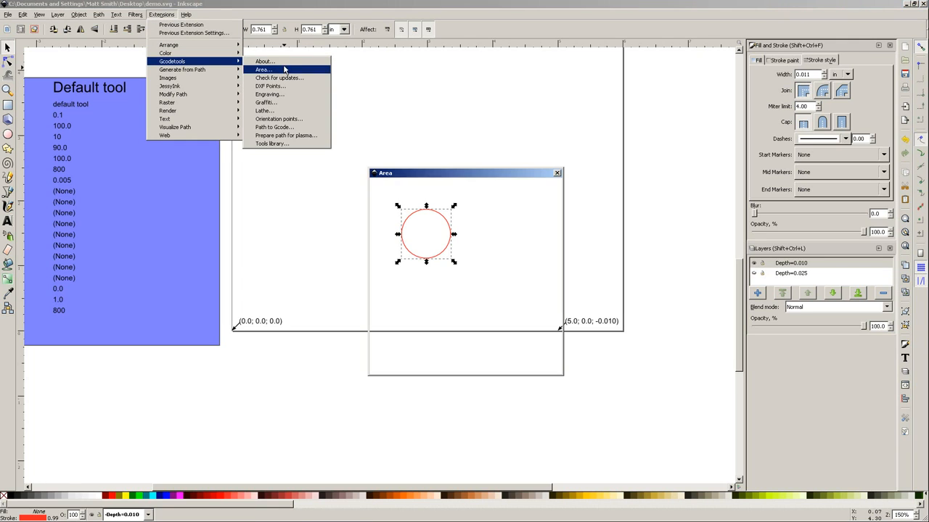
left_click(401, 190)
left_click_drag(410, 174, 241, 167)
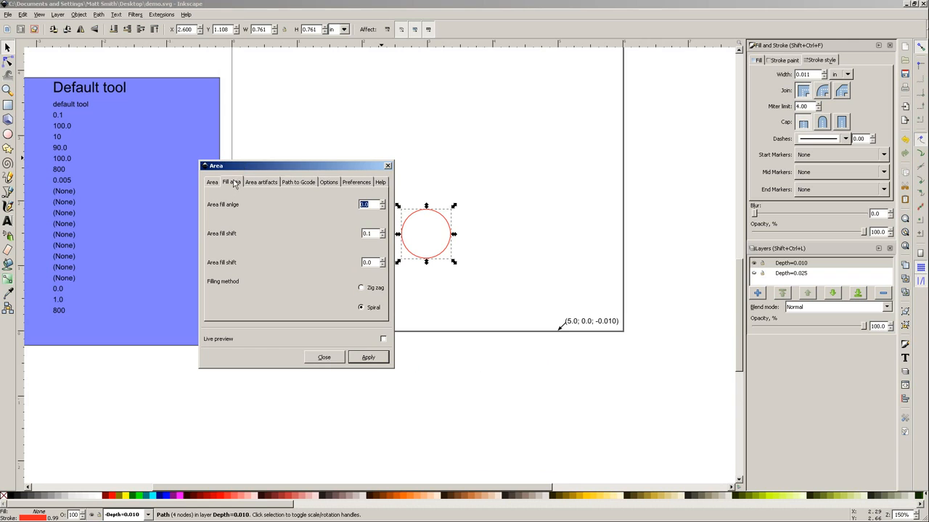
Try filling the circle with Zig zag toolpaths at area fill angle 0.0 and fill shift 0.1.
left_click(212, 183)
left_click(230, 182)
left_click_drag(249, 170, 176, 150)
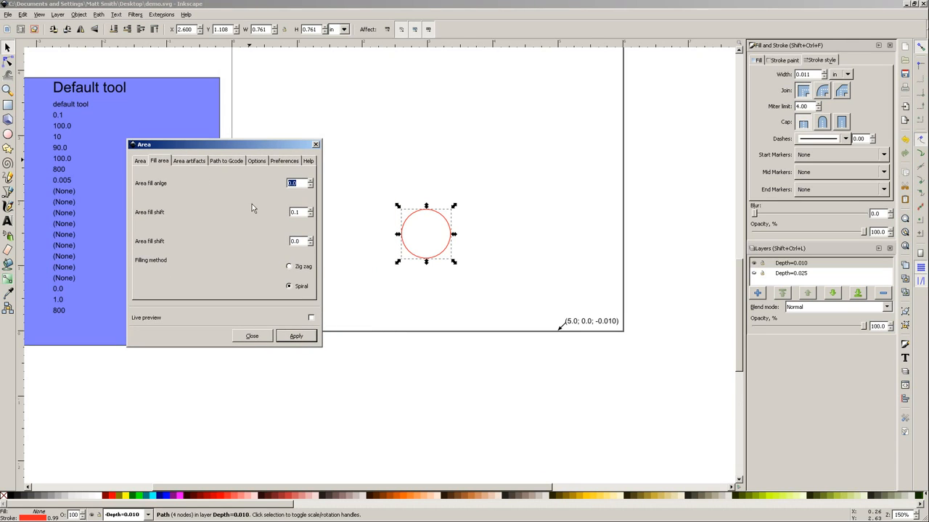
left_click(301, 268)
left_click(296, 337)
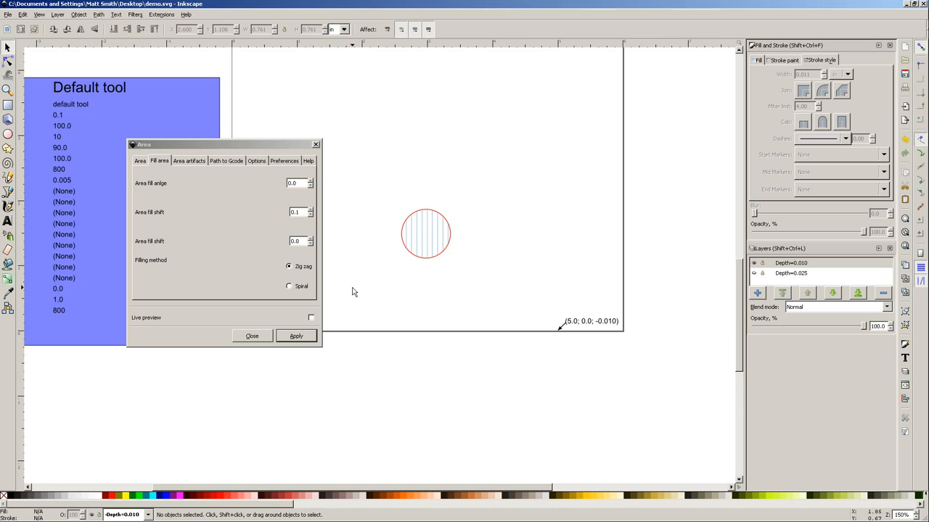
Try creating area offsets in the circle with 7 maximum cutting curves, area width 1.7 and overlap 0.2, and undo them.
left_click(451, 231)
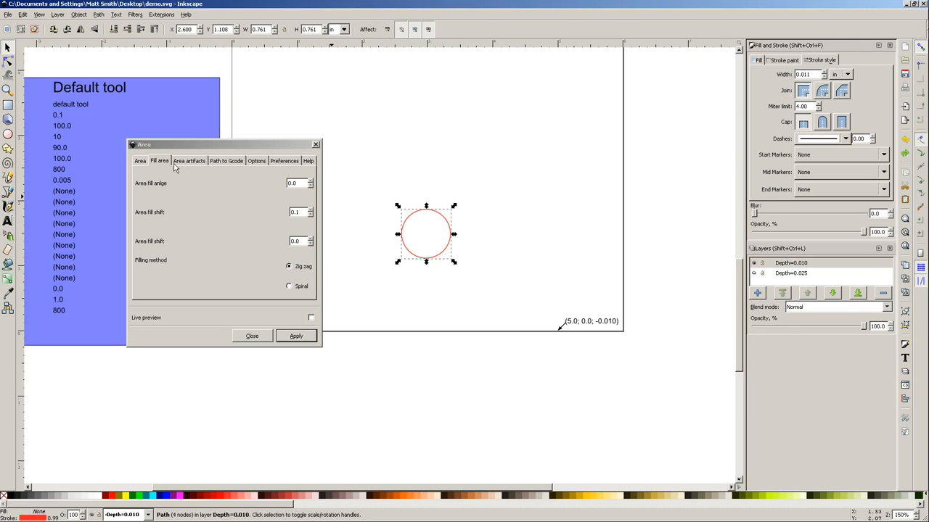
left_click(141, 162)
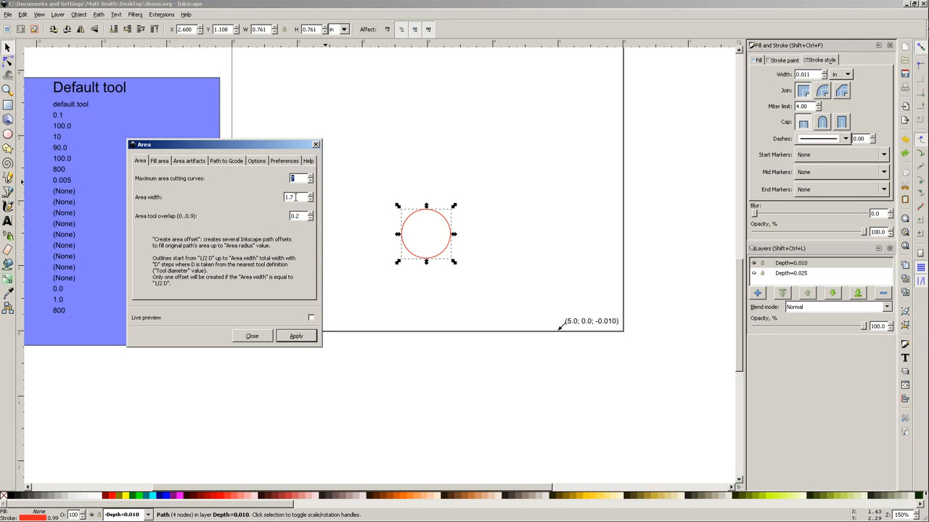
left_click(296, 336)
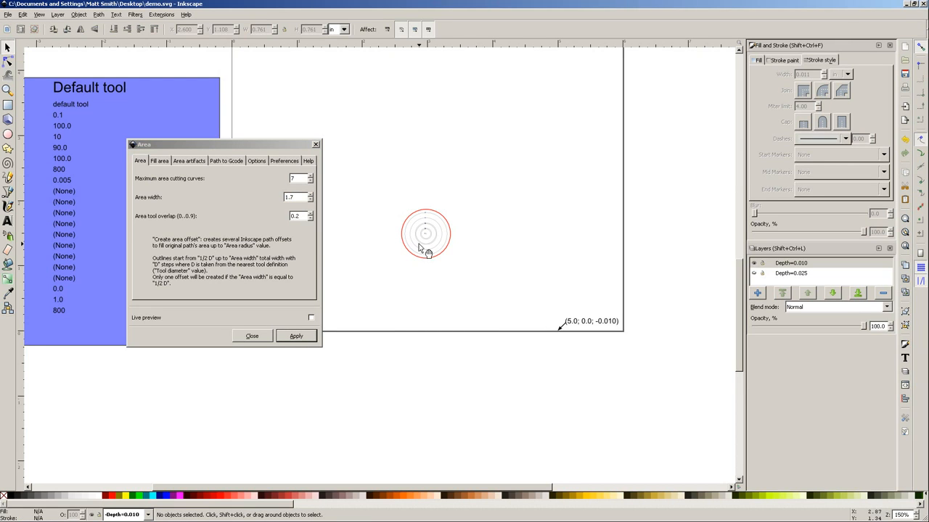
scroll(418, 244, "up", 2)
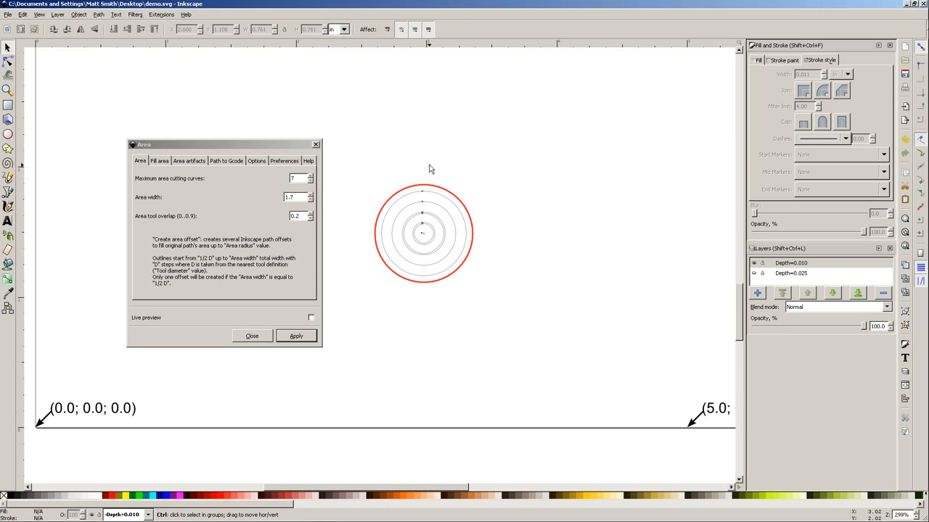
key("ctrl+z")
Create area offset toolpaths inside the circle with 5 maximum cutting curves, area width 1.7 and tool overlap 0.2.
left_click(311, 182)
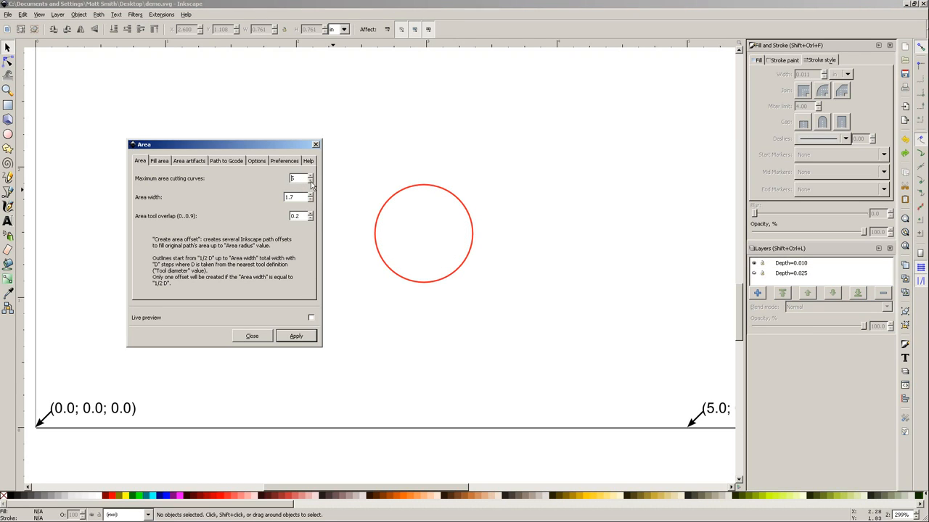
left_click(295, 337)
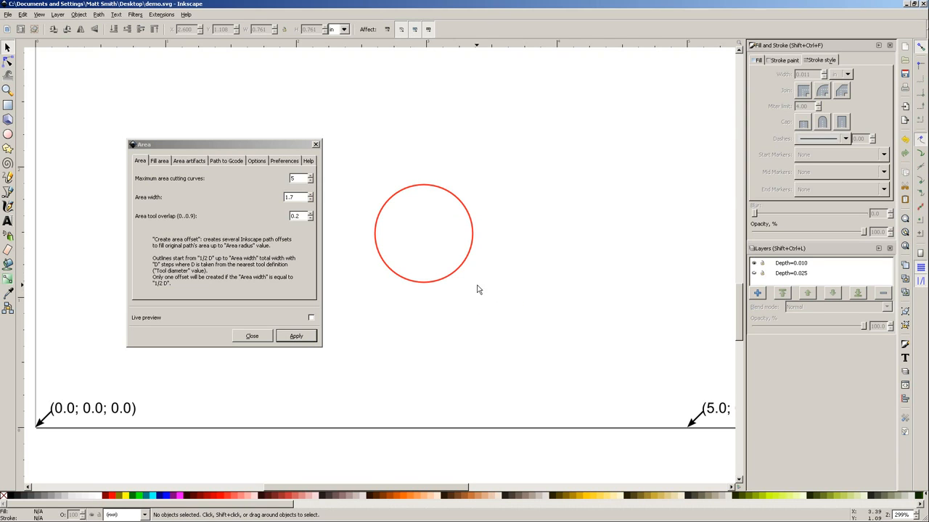
left_click(424, 283)
left_click(296, 336)
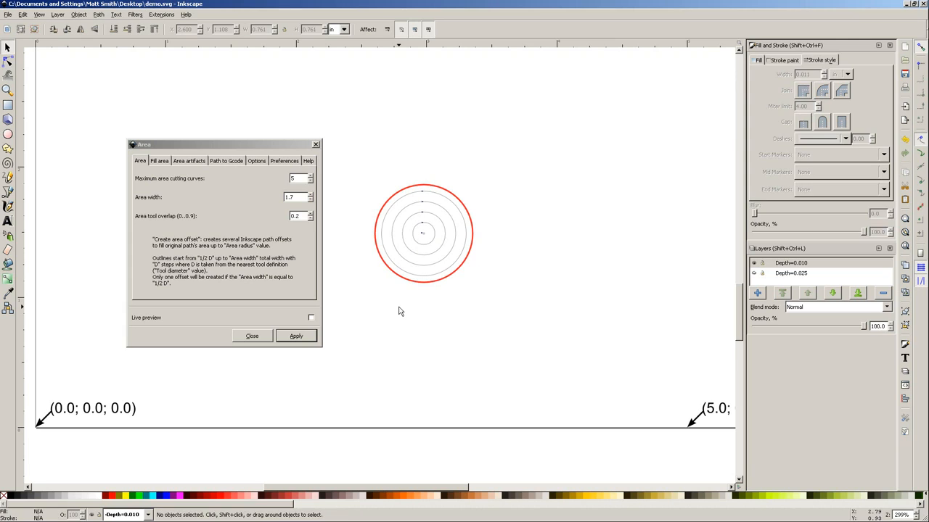
left_click(253, 336)
scroll(464, 207, "up", 3)
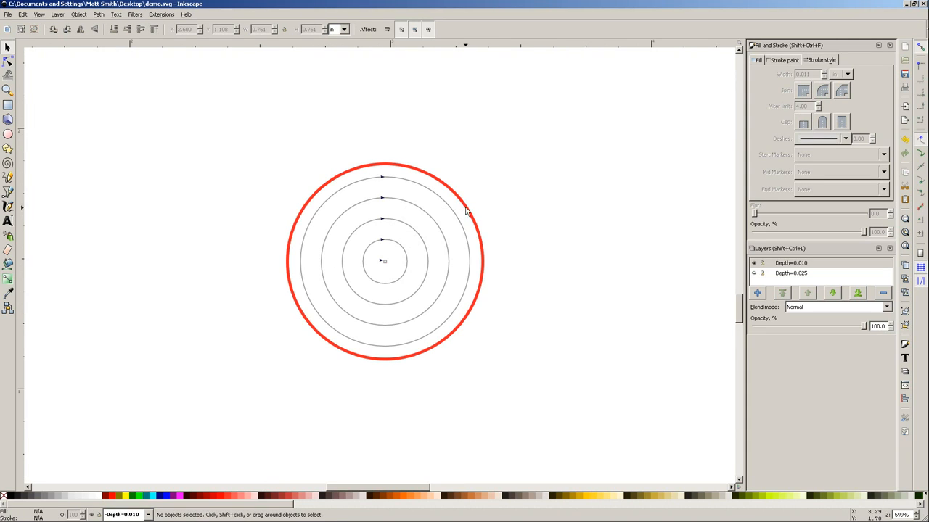
scroll(470, 246, "down", 4)
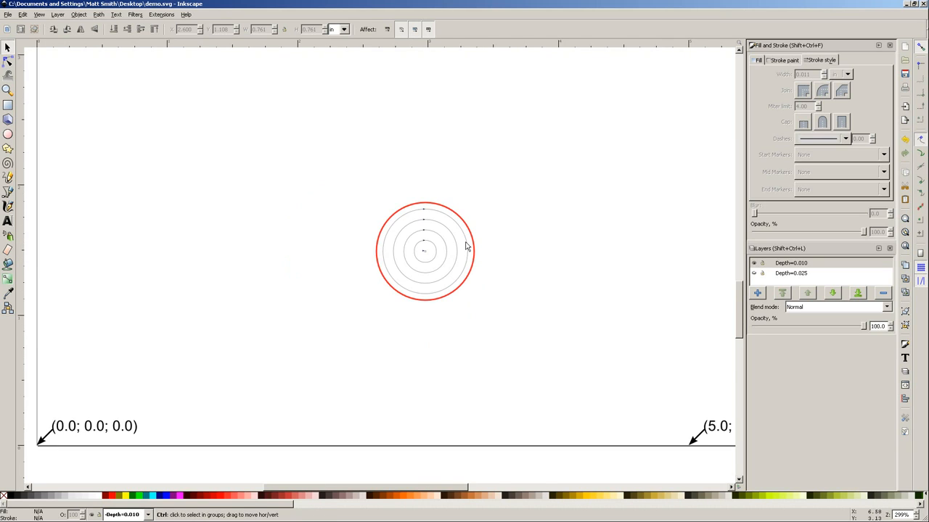
Show the hidden Depth=0.025 layer together with the Depth=0.010 layer.
left_click(754, 274)
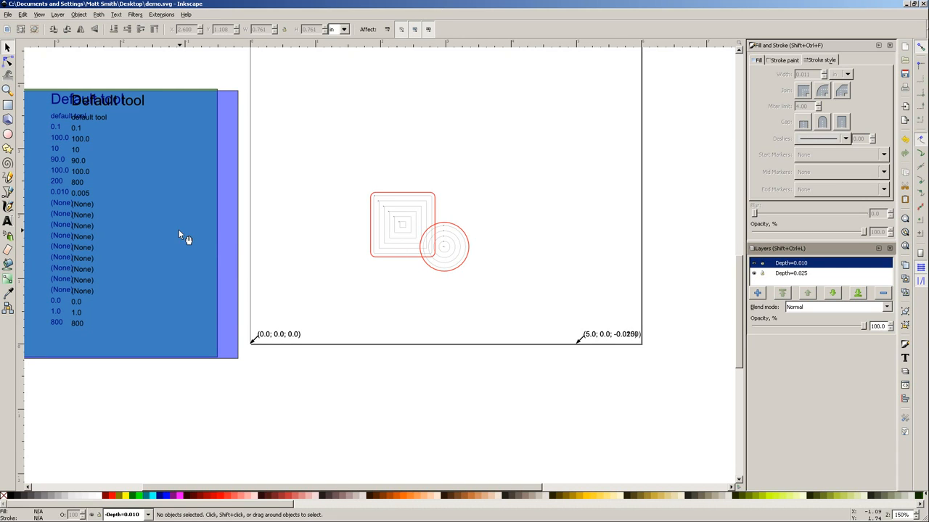
scroll(179, 230, "up", 1)
left_click_drag(439, 299, 255, 270)
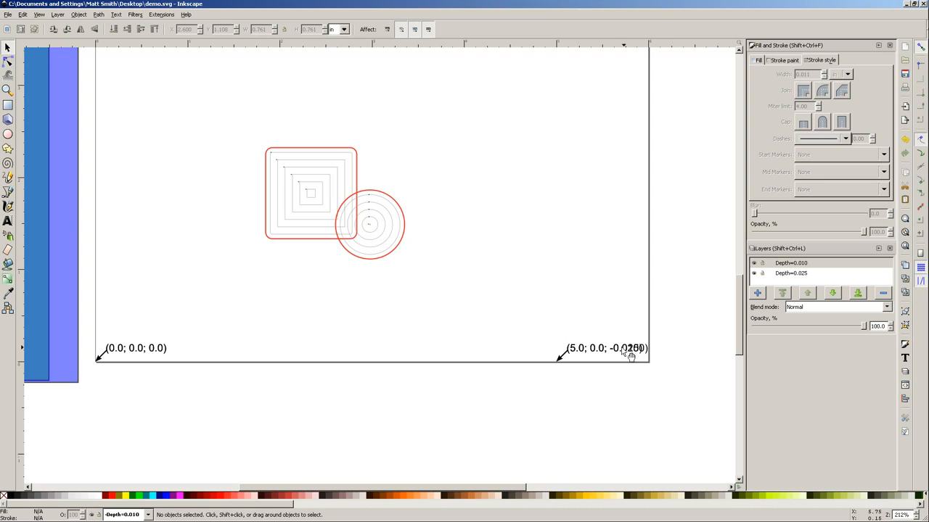
scroll(600, 338, "down", 1)
Move the circle together with its grouped toolpaths away from the rounded square.
left_click_drag(482, 288, 407, 233)
left_click_drag(445, 259, 471, 275)
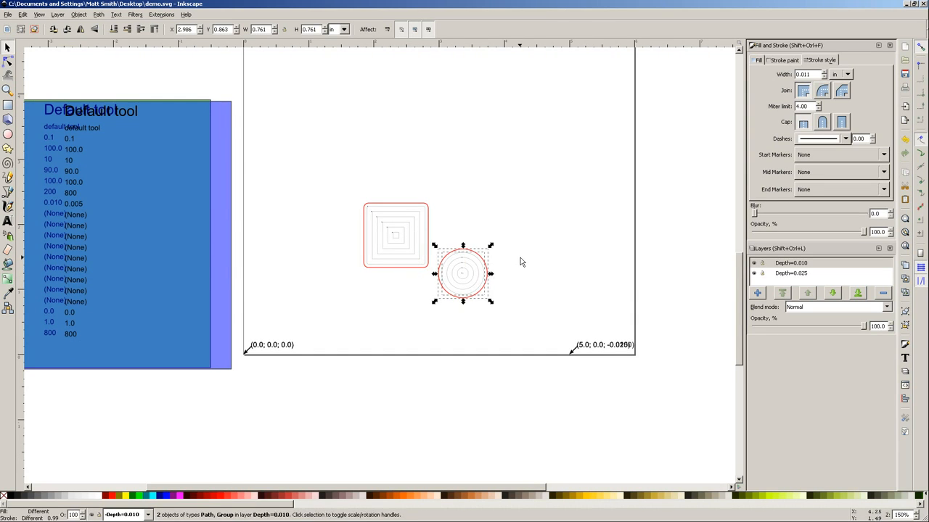
left_click(517, 261)
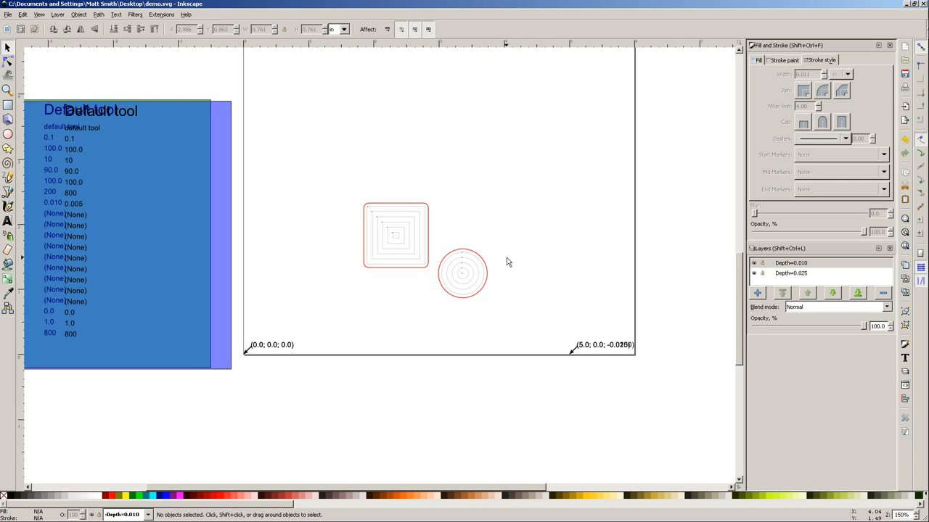
Try to select only the toolpaths of both shapes by removing the red outlines from a selection of everything.
left_click_drag(327, 195, 520, 328)
key("shift")
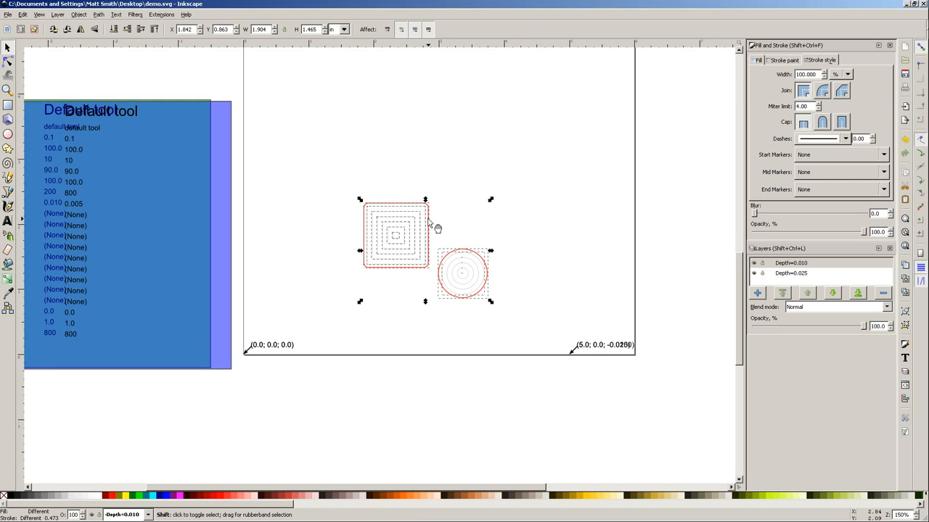
left_click(429, 222, "shift")
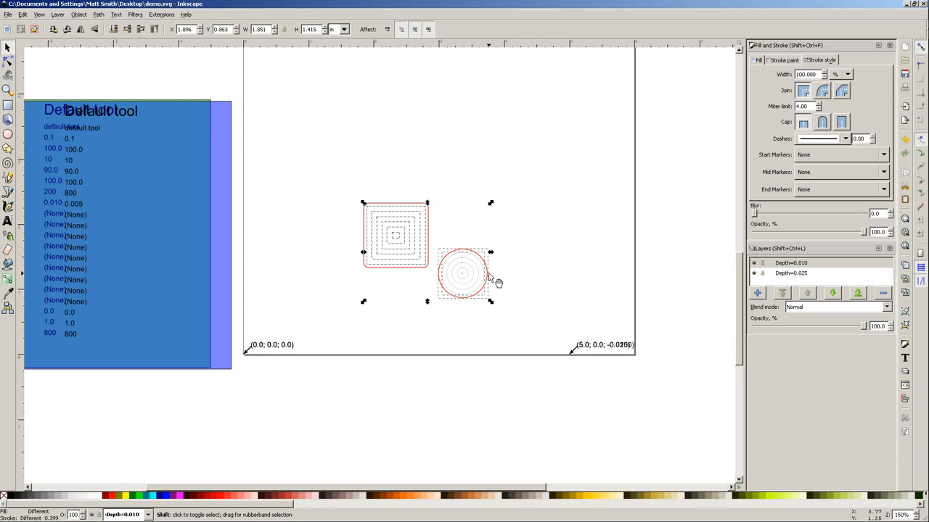
left_click(490, 277, "shift")
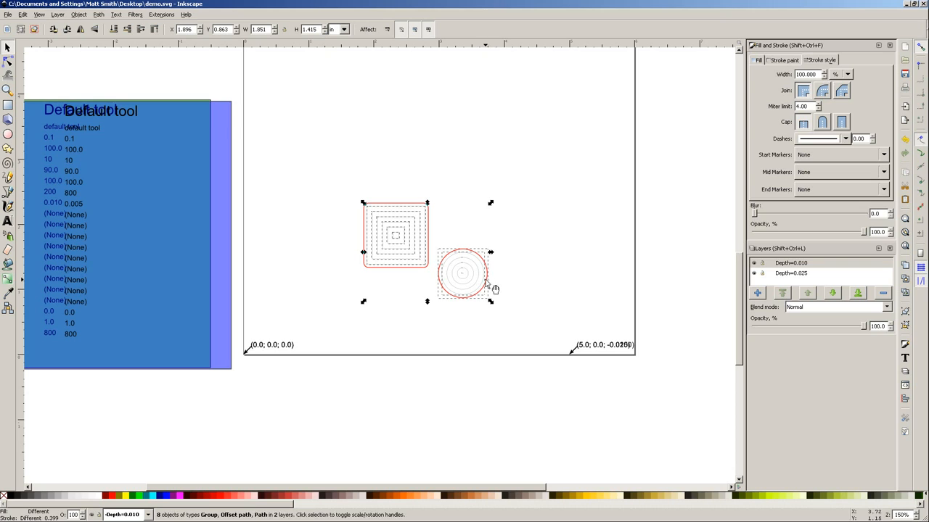
left_click(508, 288)
Try ungrouping the circle's toolpaths and moving them back inside the circle, and undo back to the circle's original position.
left_click(477, 273)
right_click(477, 271)
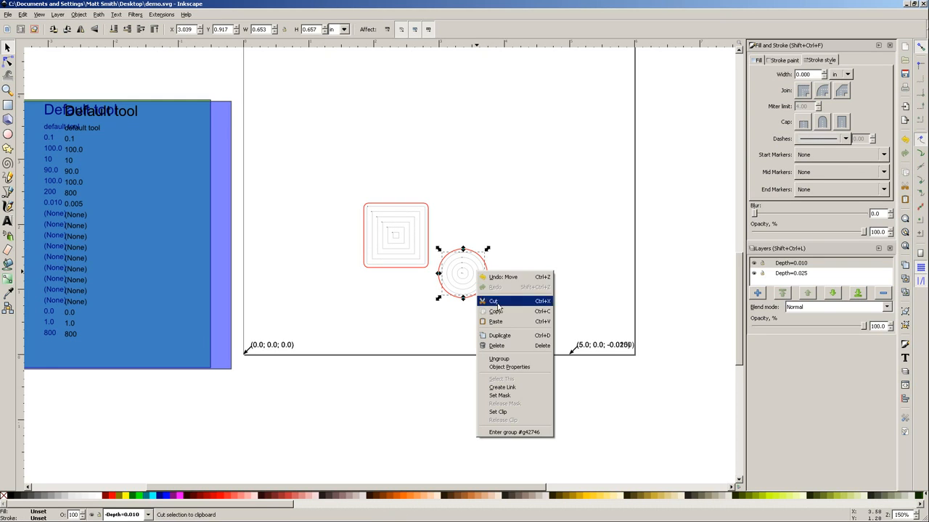
left_click(516, 361)
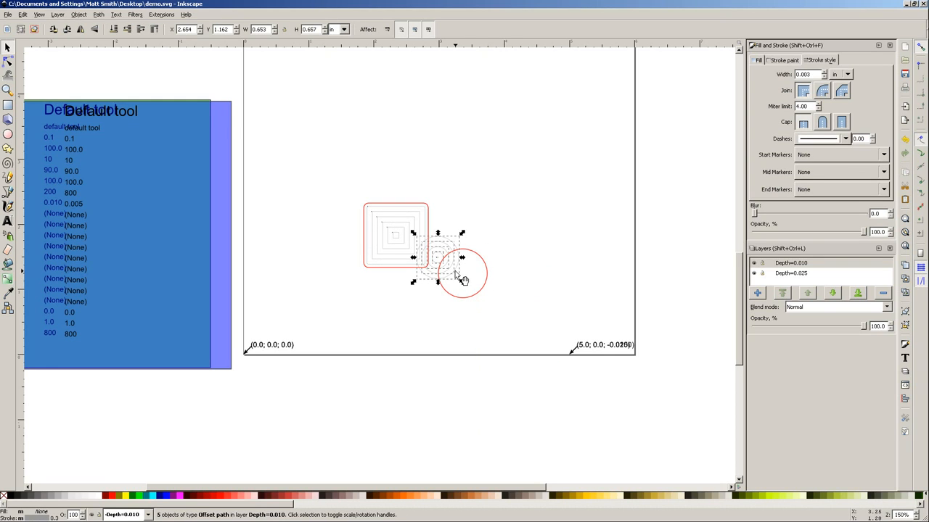
left_click_drag(461, 272, 479, 285)
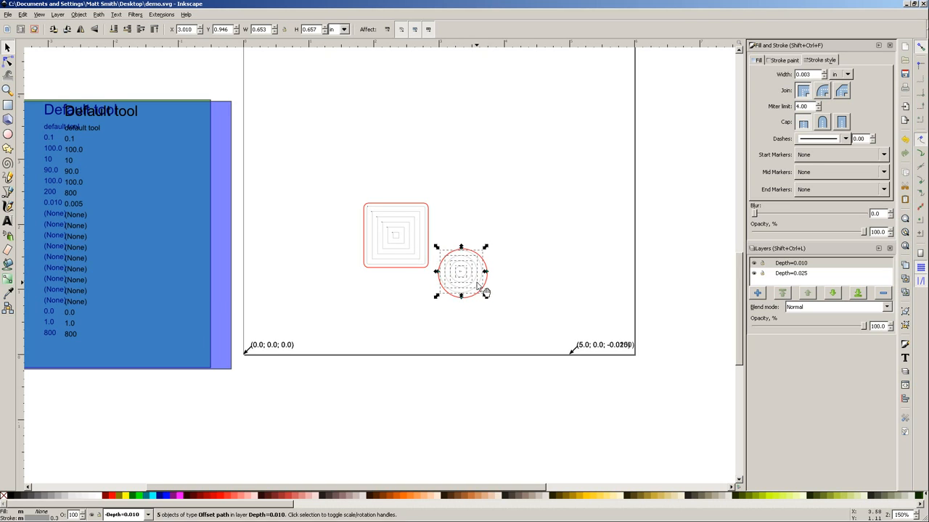
key("ctrl+z")
key("ctrl+z")
key("ctrl+z")
key("ctrl+z")
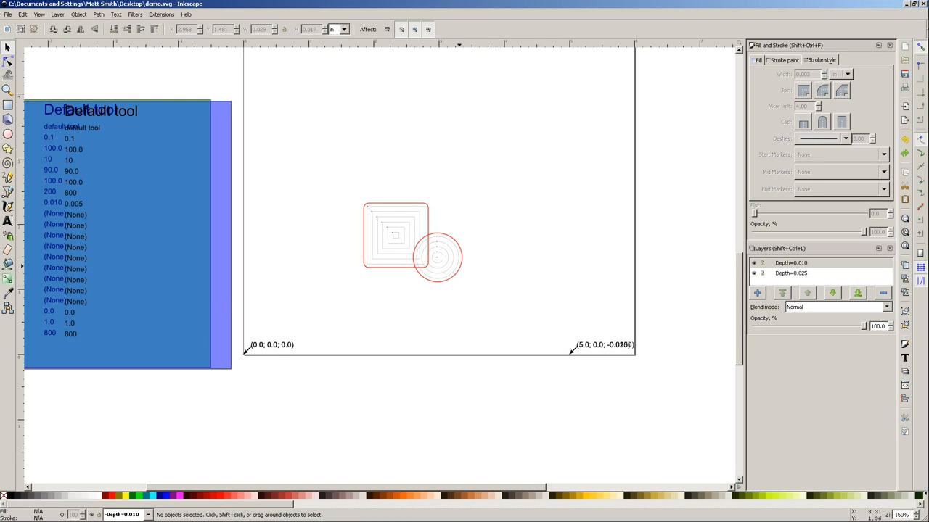
Ungroup the circle's toolpaths and move the circle with its offset paths diagonally down, clear of the rounded square.
right_click(451, 251)
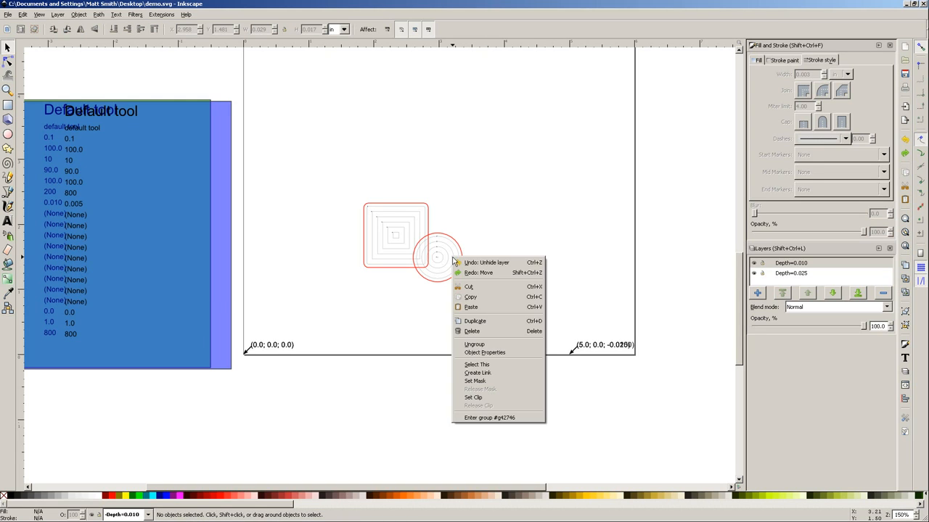
left_click(475, 336)
left_click(489, 294)
left_click_drag(487, 291, 415, 232)
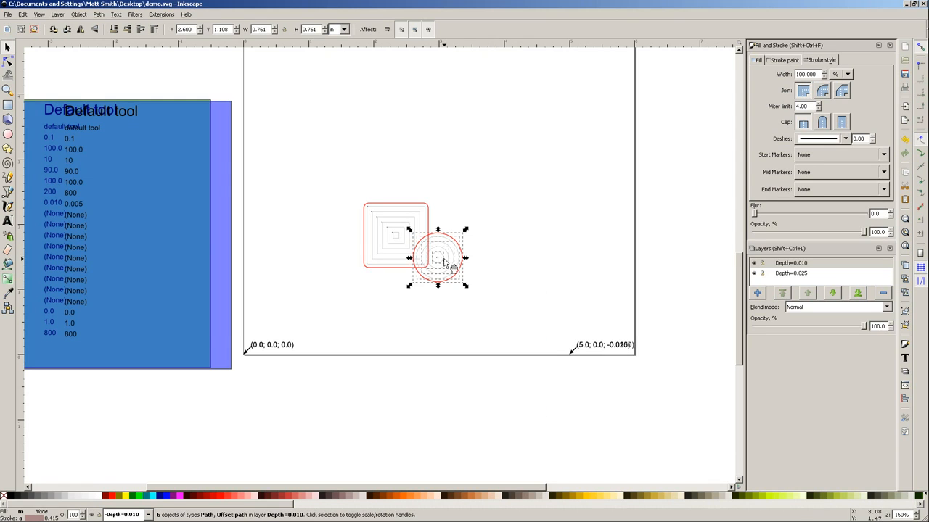
left_click_drag(441, 265, 467, 292)
key("Escape")
Select only the offset toolpaths of the rounded square and circle, leaving both red outlines out of the selection.
left_click_drag(340, 182, 512, 328)
key("3")
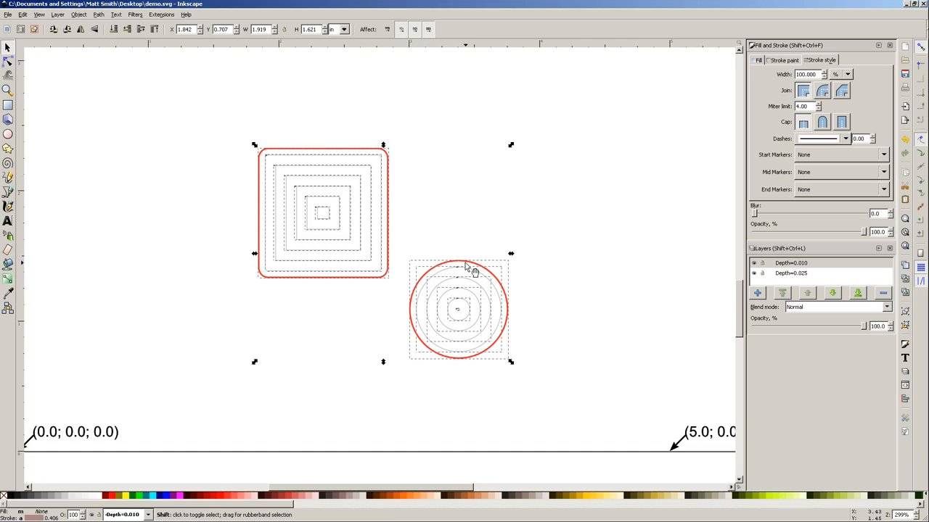
left_click(466, 268, "shift")
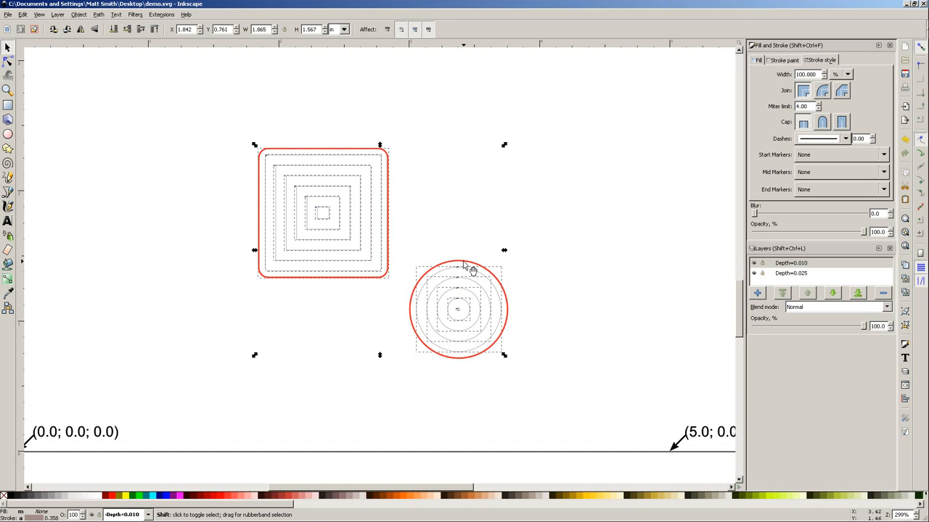
left_click(341, 150, "shift")
key("grave")
scroll(395, 242, "down", 2)
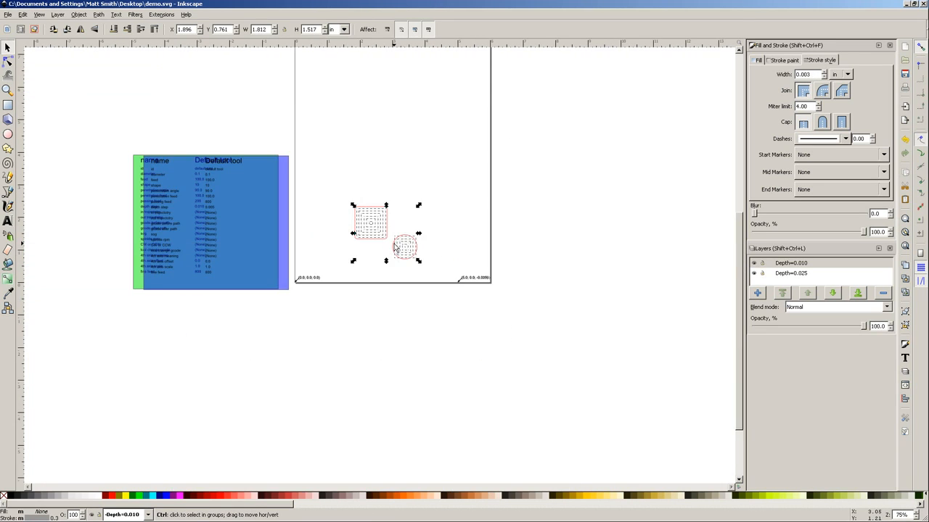
scroll(395, 242, "up", 2)
left_click_drag(394, 242, 473, 268)
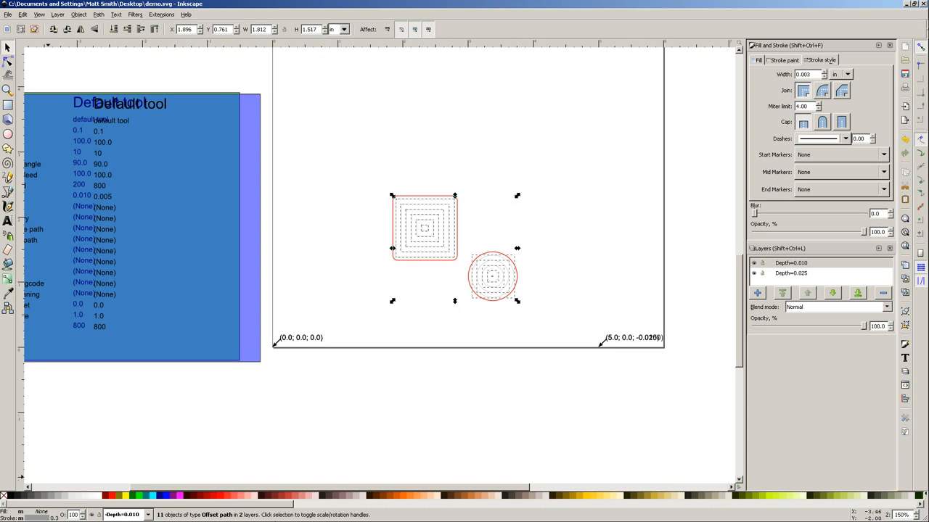
Generate G-code from the selected toolpaths with Gcodetools Path to Gcode, using d as the depth function, and move the dialog clear of the shapes.
left_click(161, 15)
mouse_move(182, 61)
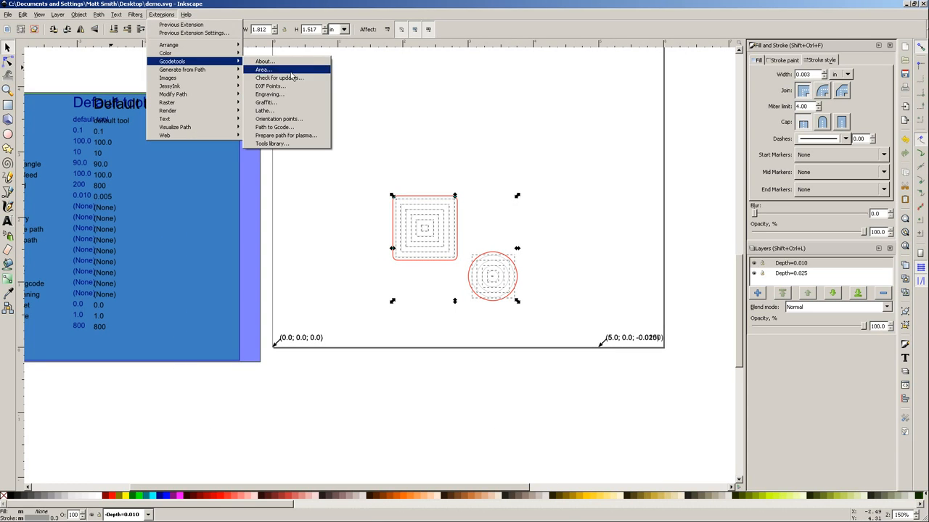
left_click(283, 127)
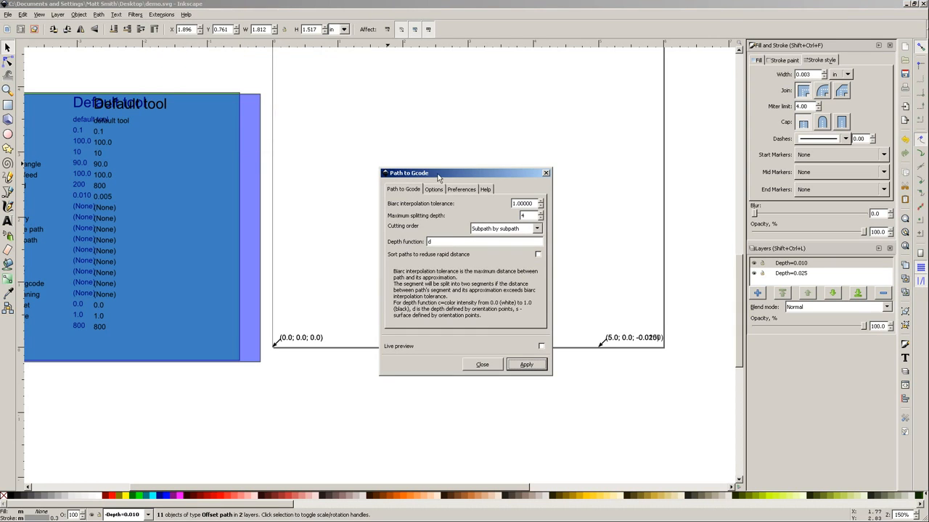
double_click(434, 242)
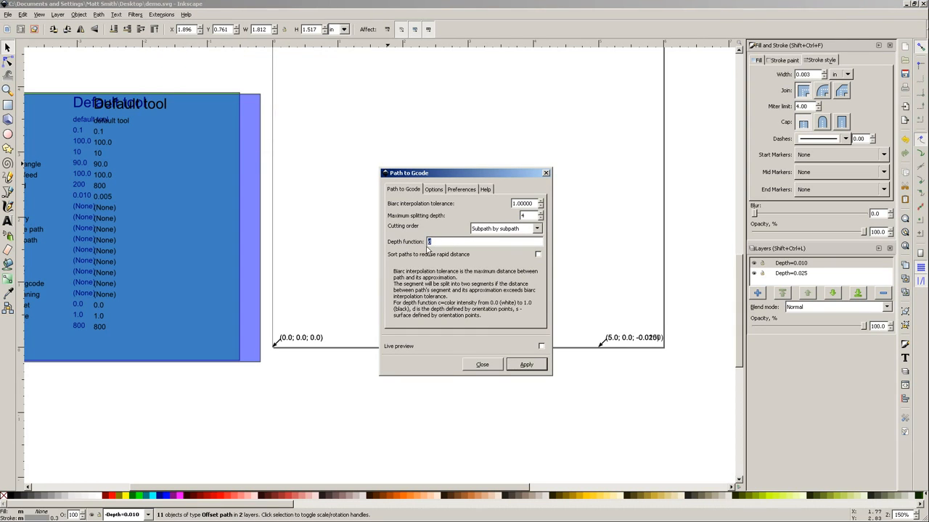
left_click(457, 189)
left_click(403, 190)
left_click(526, 365)
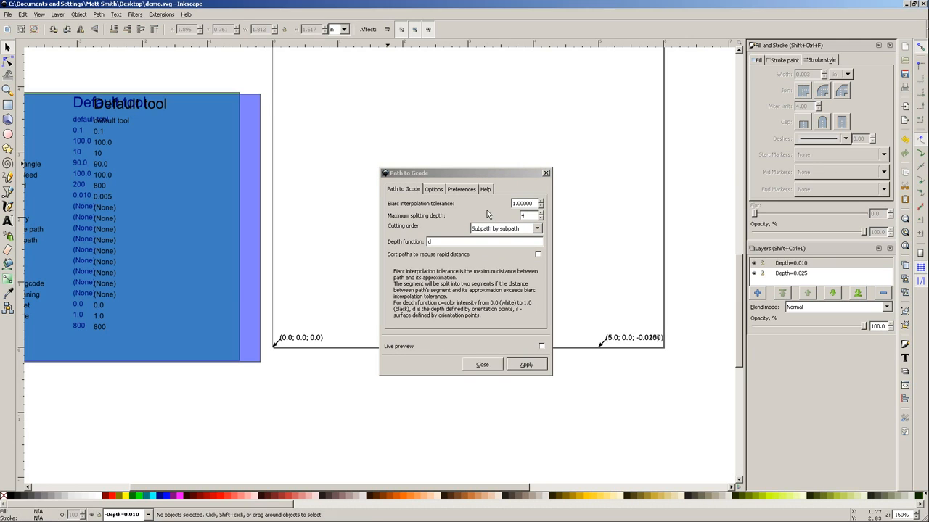
left_click_drag(474, 177, 288, 166)
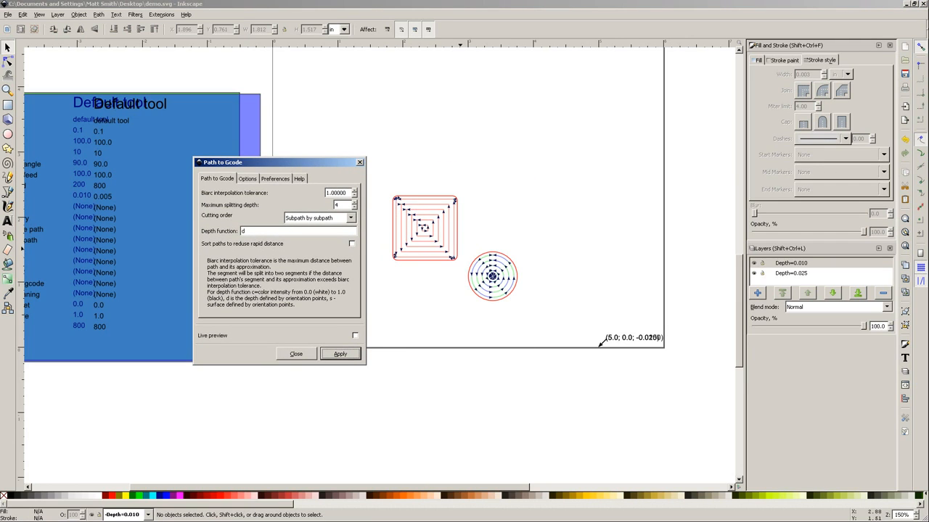
Switch to the C:\gcode folder and open output_0005.ngc in Programmer's Notepad.
mouse_move(481, 520)
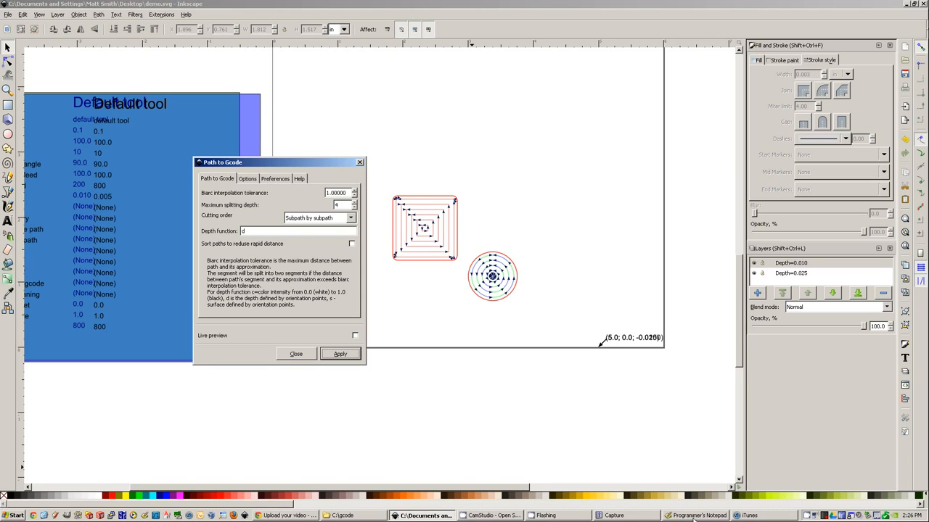
left_click(694, 515)
left_click(343, 515)
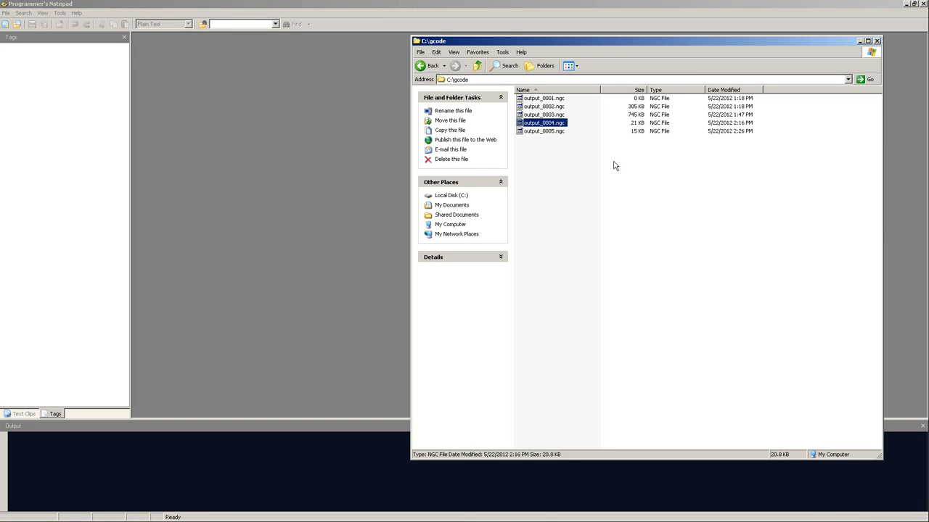
double_click(544, 131)
left_click(277, 130)
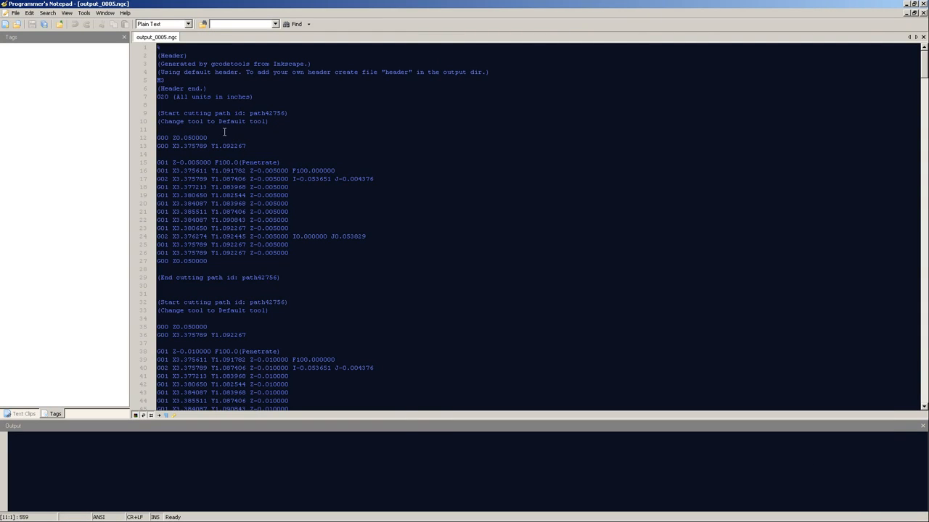
Examine the retract height and the Z depths of the circle's cutting passes in the G-code.
left_click_drag(210, 136, 180, 136)
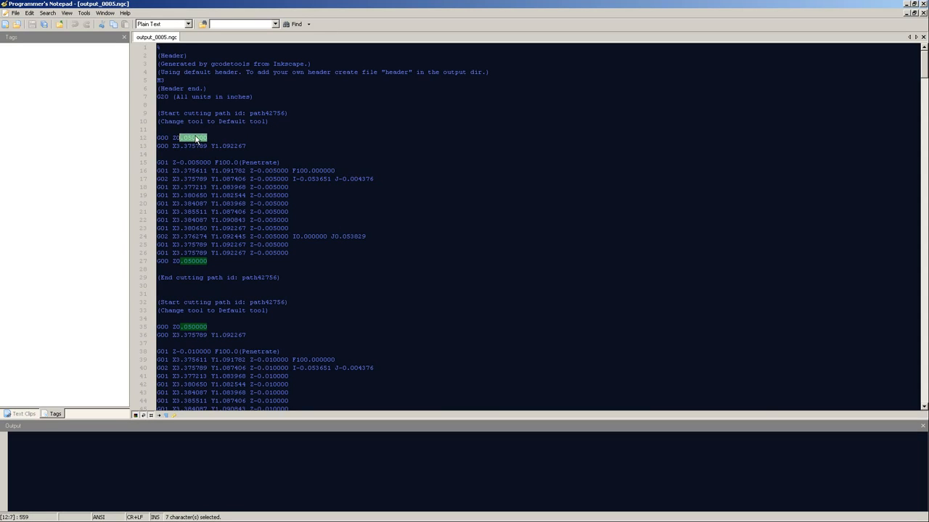
left_click(198, 171)
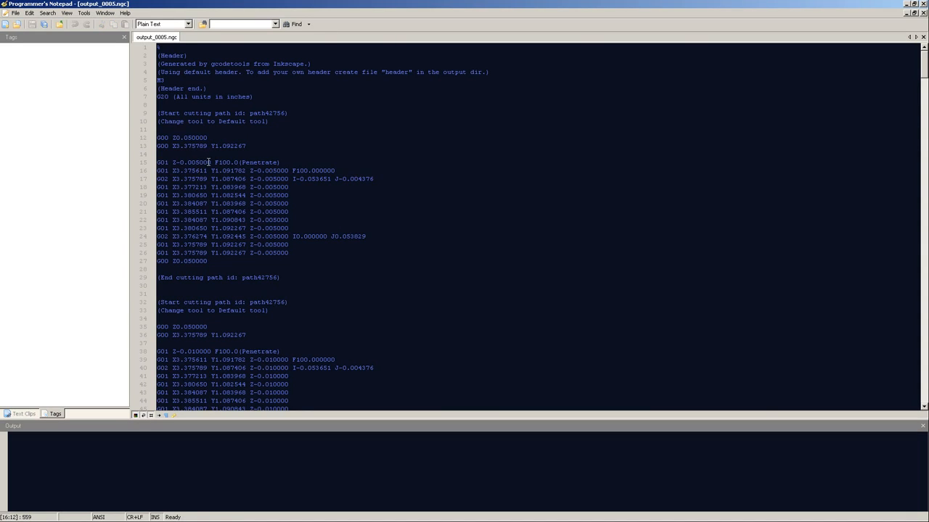
left_click_drag(210, 163, 190, 163)
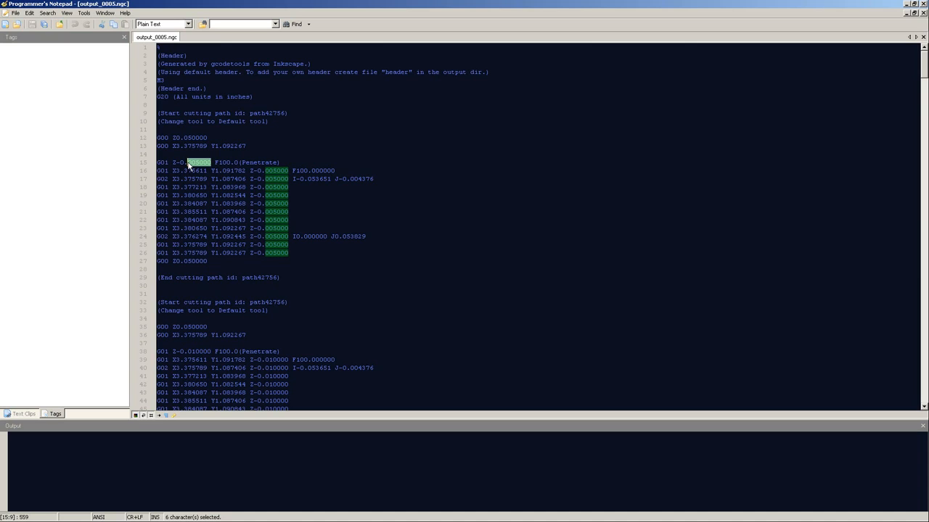
scroll(284, 187, "down", 3)
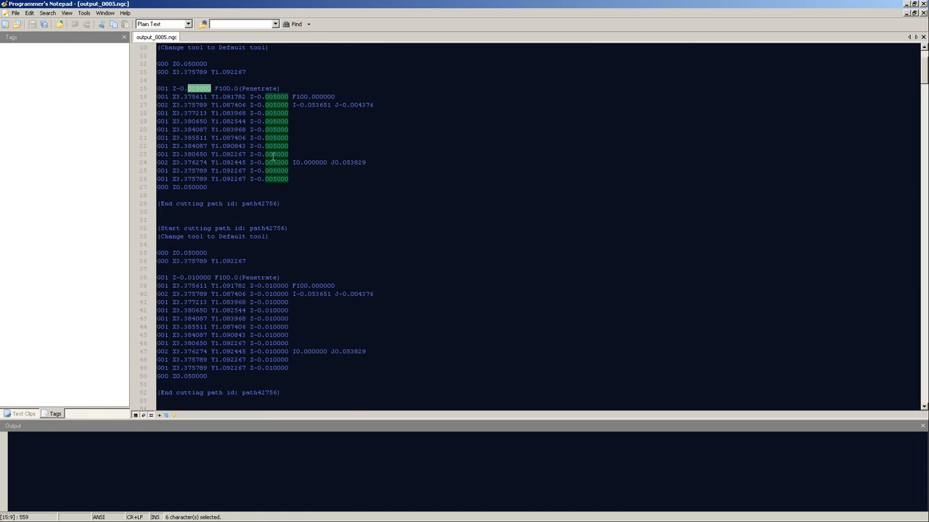
scroll(275, 308, "down", 5)
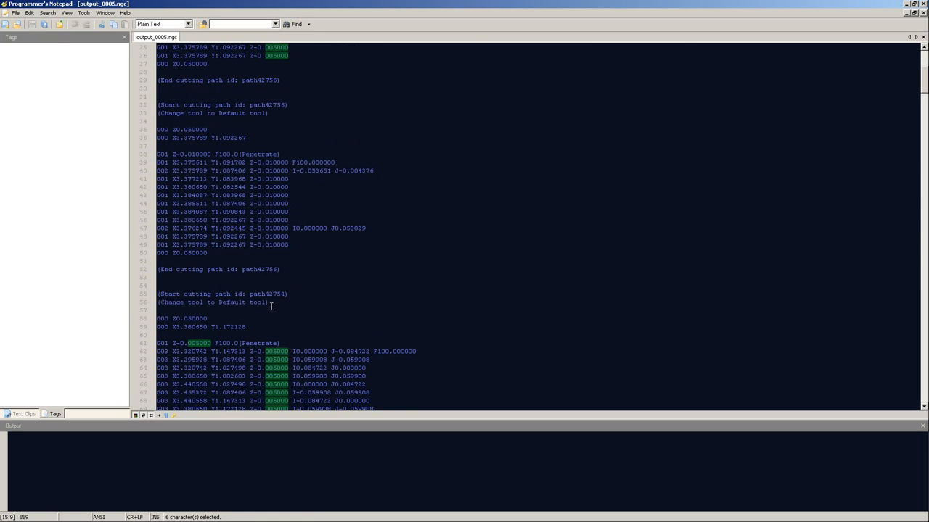
scroll(209, 356, "down", 2)
scroll(212, 305, "down", 20)
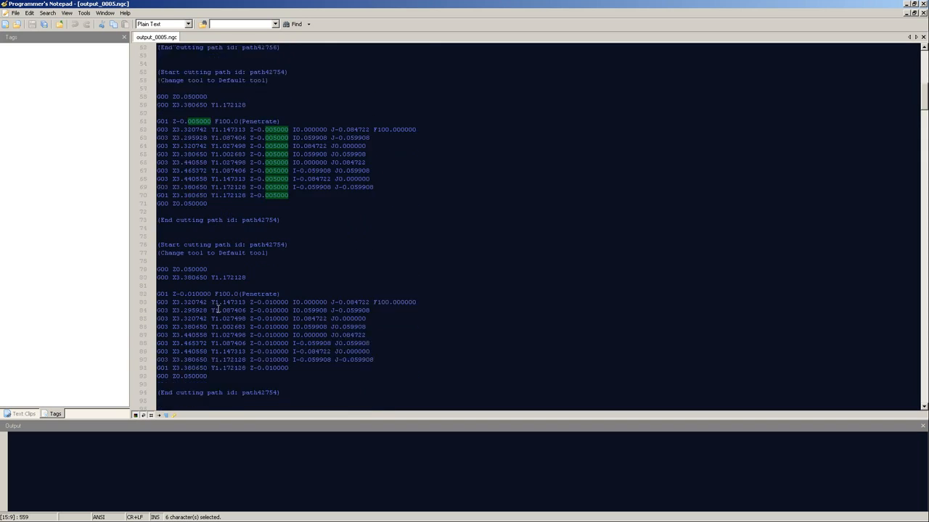
scroll(277, 299, "down", 20)
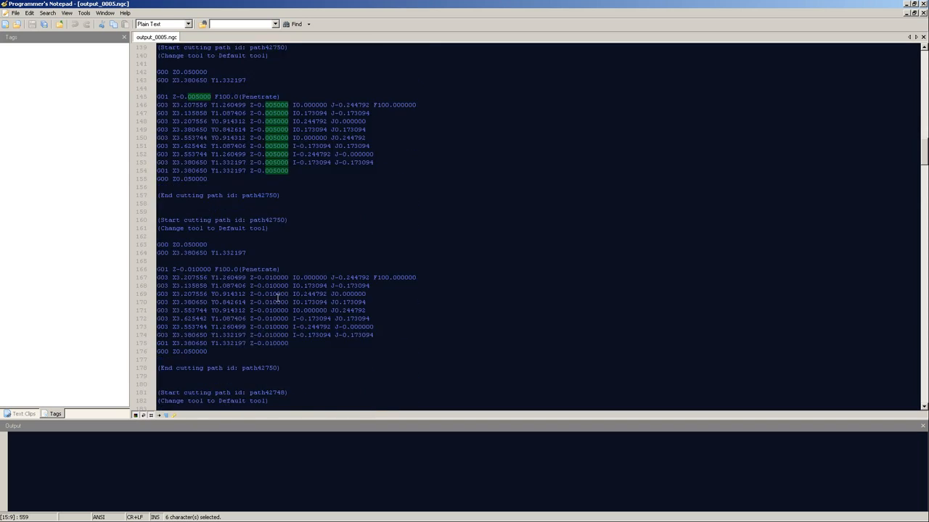
scroll(276, 297, "down", 3)
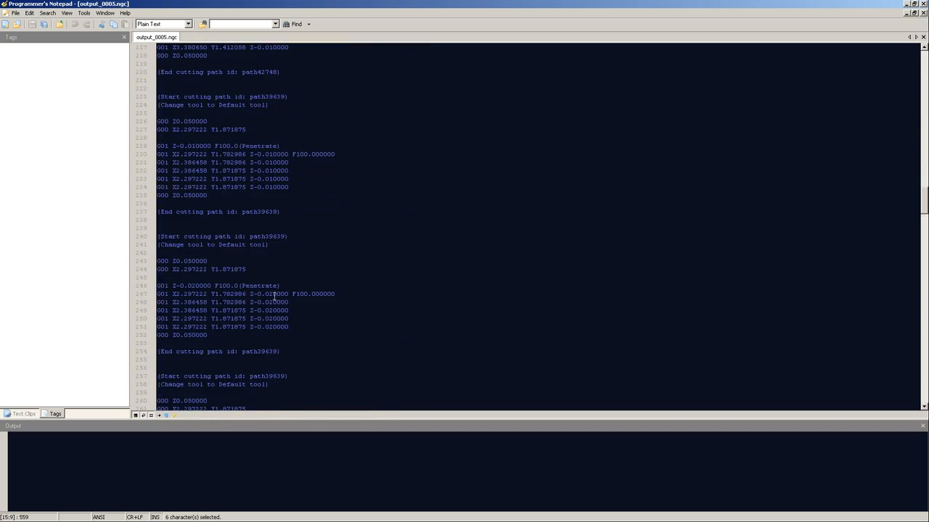
Examine the Z depths of the successive passes for the rounded square's cutting paths.
scroll(272, 293, "up", 2)
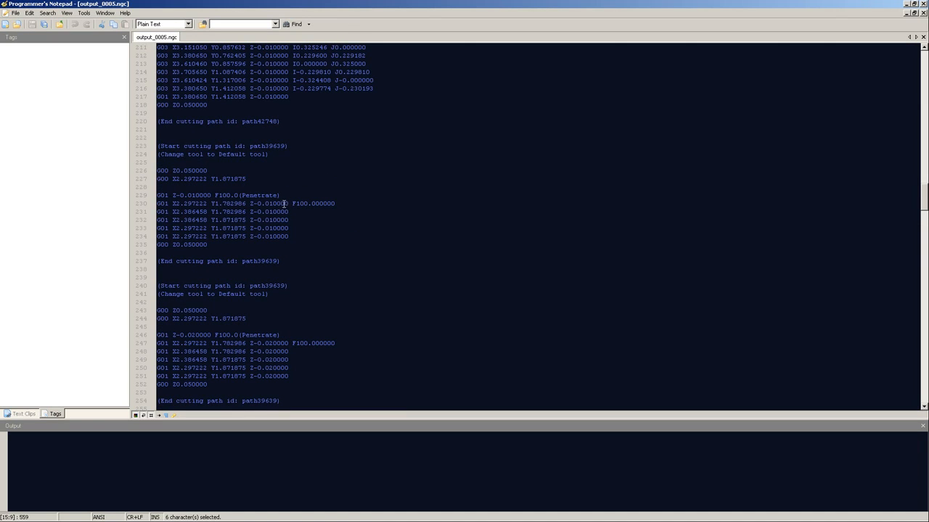
left_click_drag(284, 203, 269, 203)
scroll(272, 235, "down", 5)
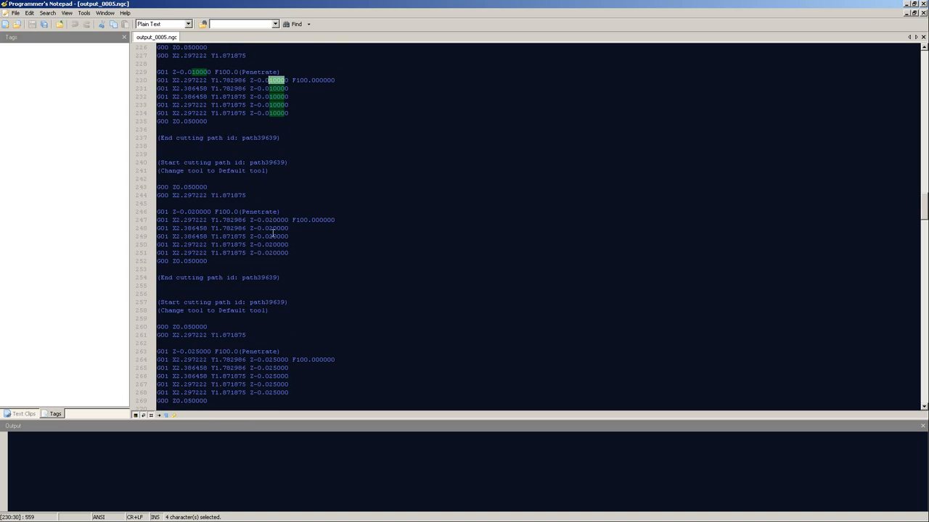
scroll(273, 236, "down", 6)
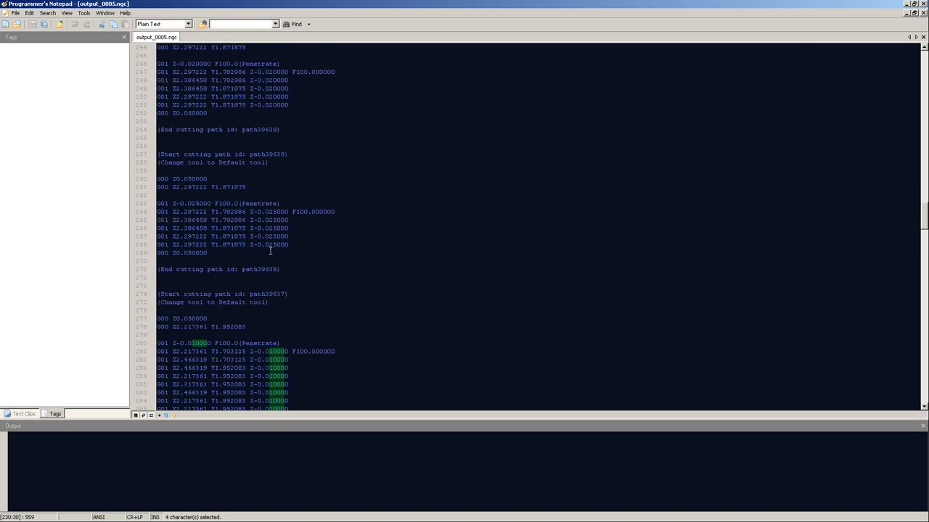
scroll(273, 254, "down", 4)
scroll(273, 256, "down", 6)
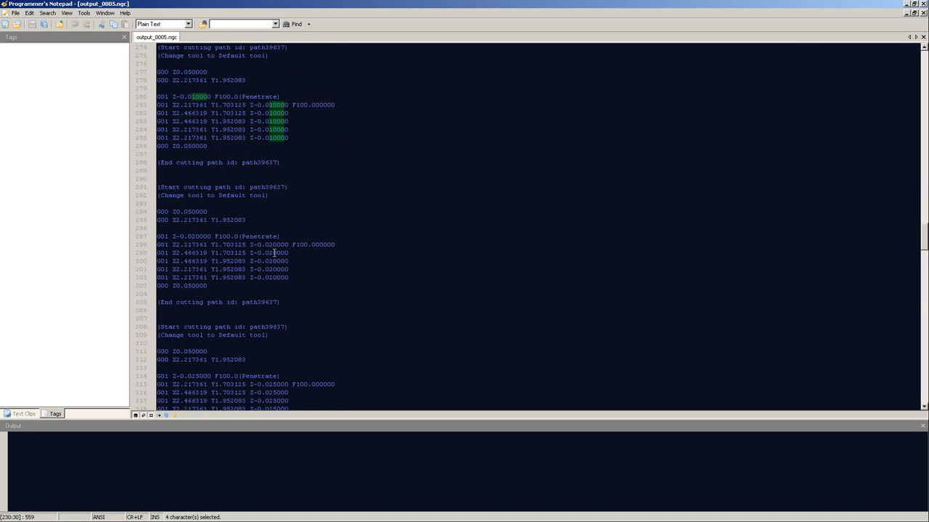
scroll(274, 253, "down", 5)
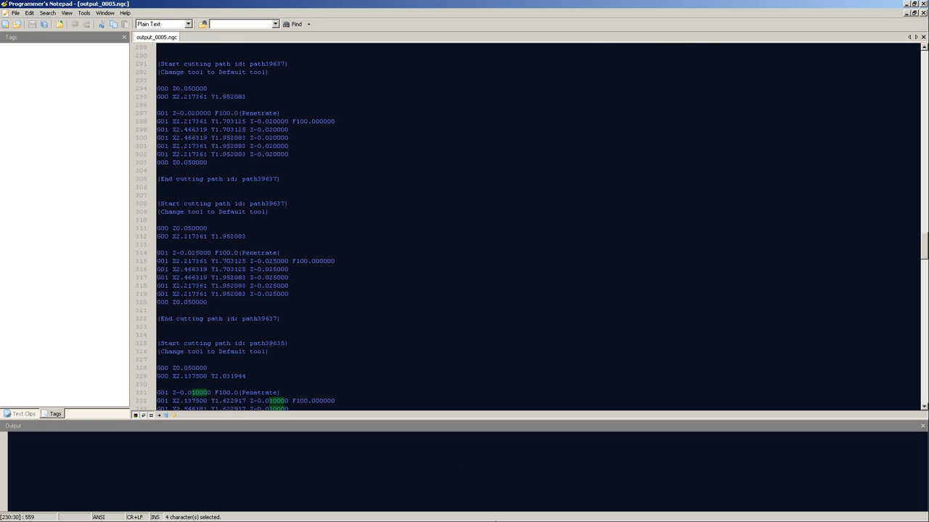
Switch back to Inkscape, close the Path to Gcode dialog and hide the Depth=0.010 layer.
left_click(424, 515)
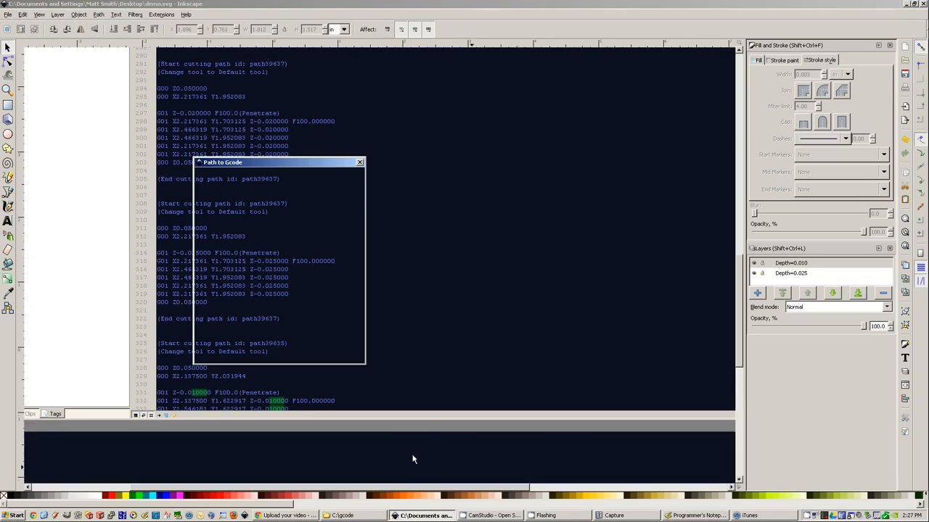
left_click(311, 353)
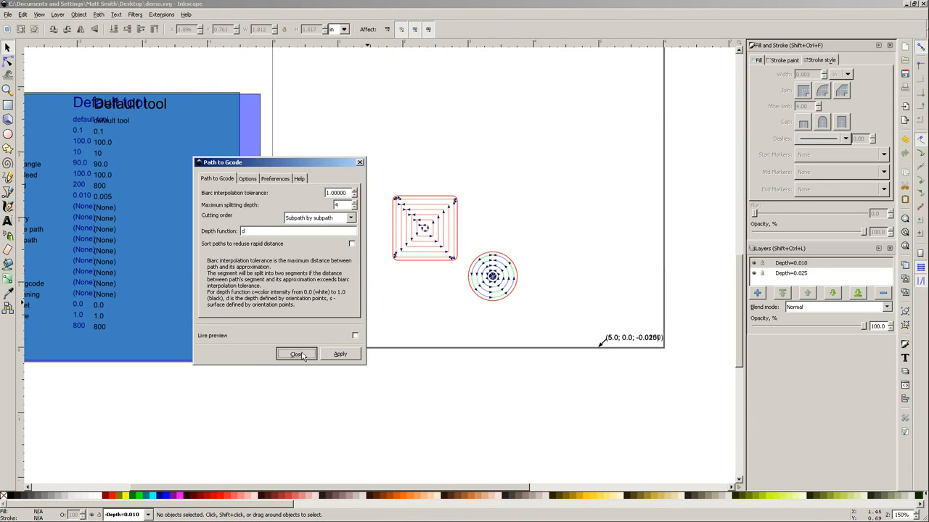
left_click(754, 273)
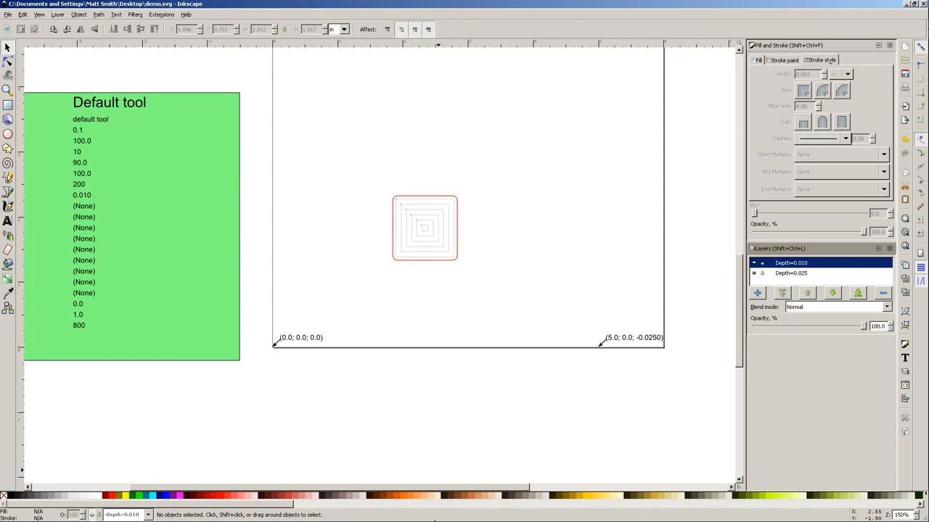
Switch to Programmer's Notepad and review the G-code from the rounded square's passes back to the file header.
left_click(673, 516)
left_click(326, 237)
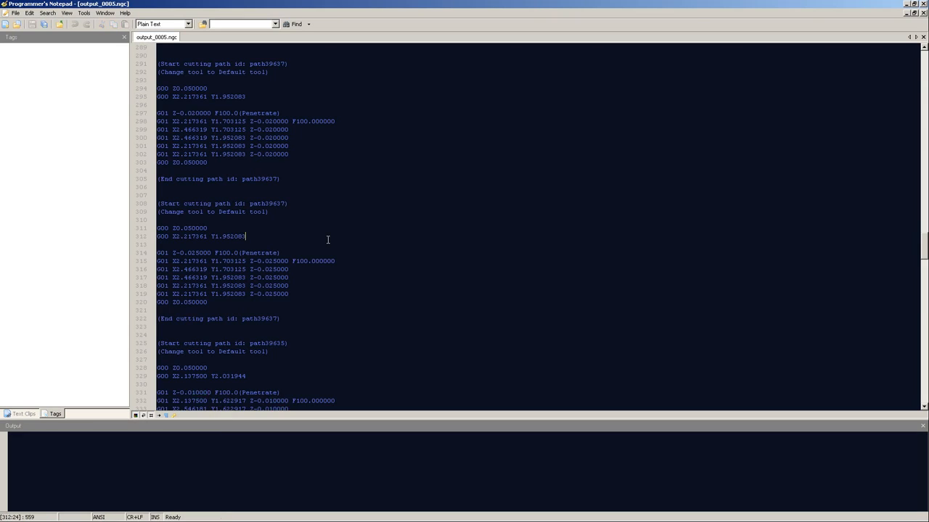
scroll(326, 239, "down", 3)
scroll(324, 242, "down", 1)
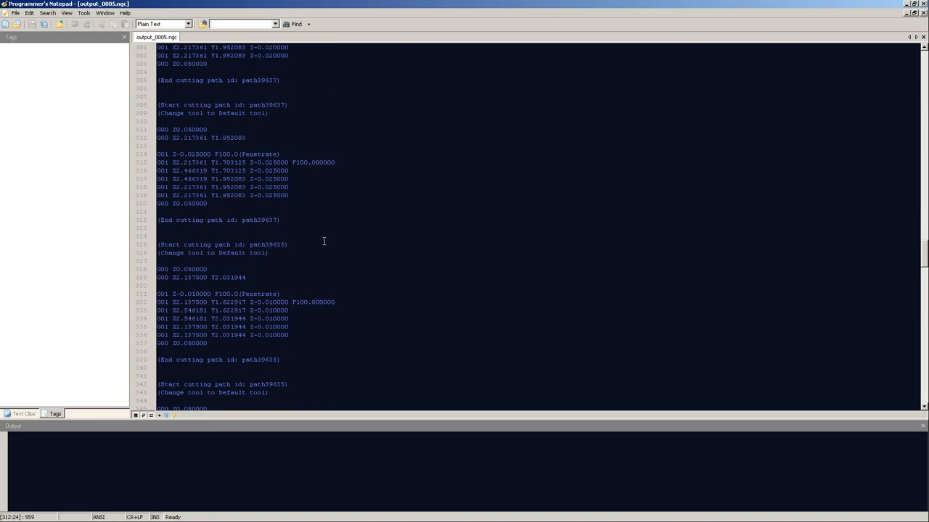
scroll(325, 241, "up", 20)
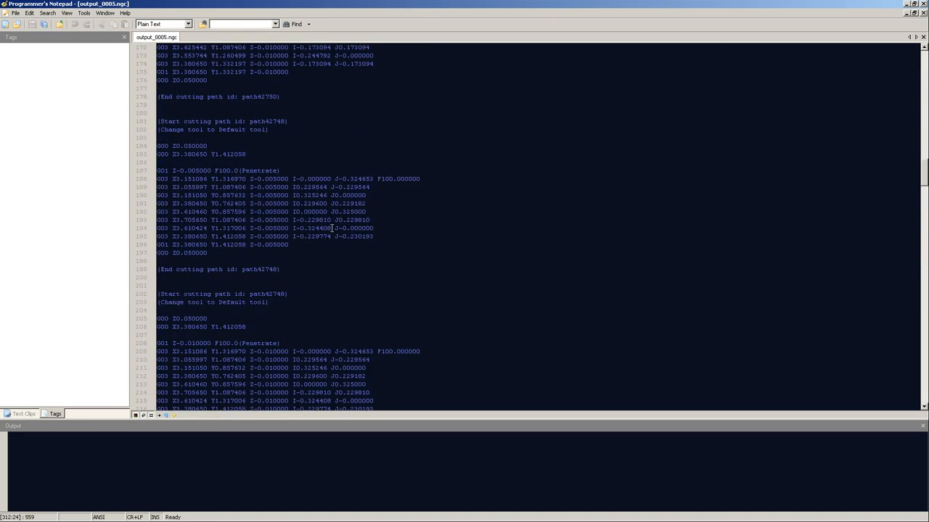
scroll(333, 228, "up", 20)
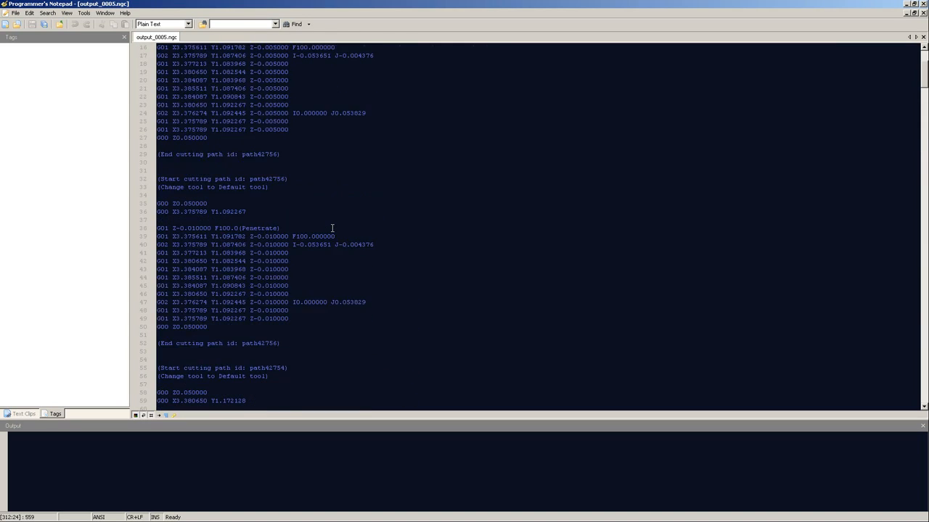
scroll(332, 229, "up", 5)
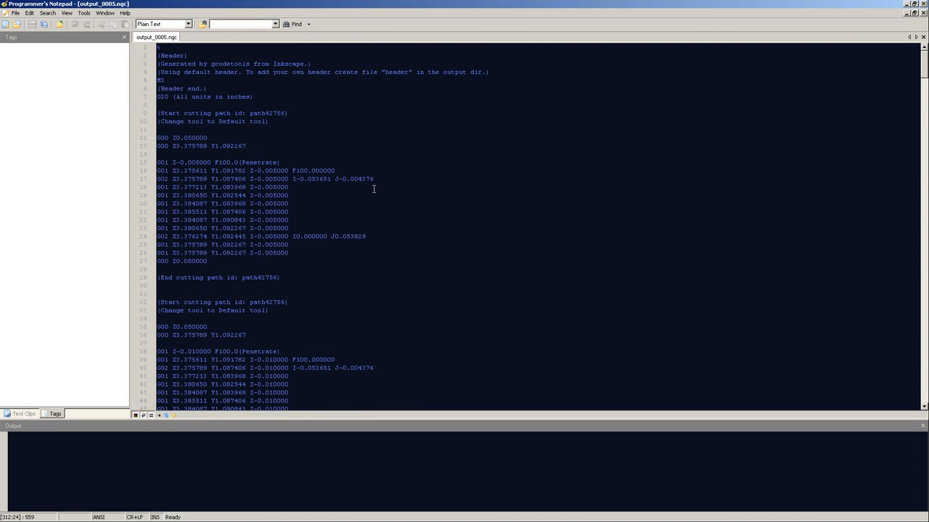
left_click(254, 148)
mouse_move(567, 513)
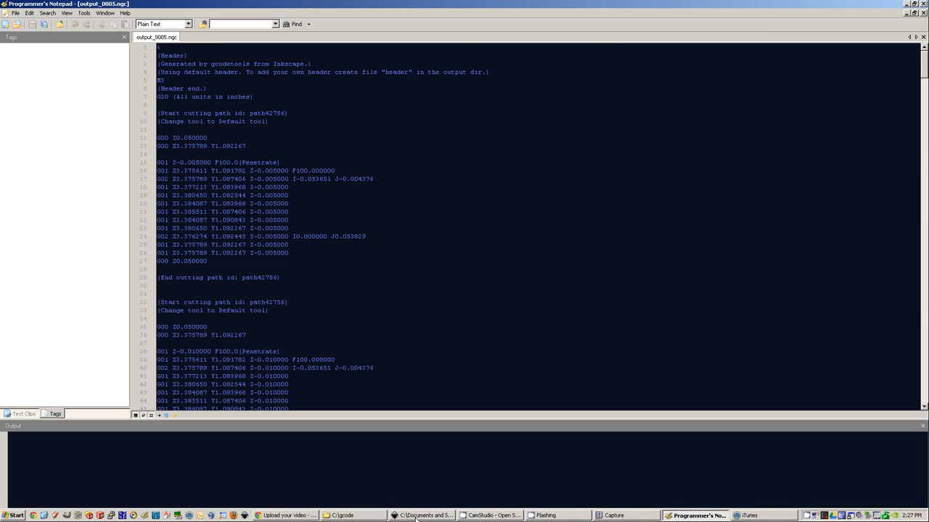
left_click(509, 516)
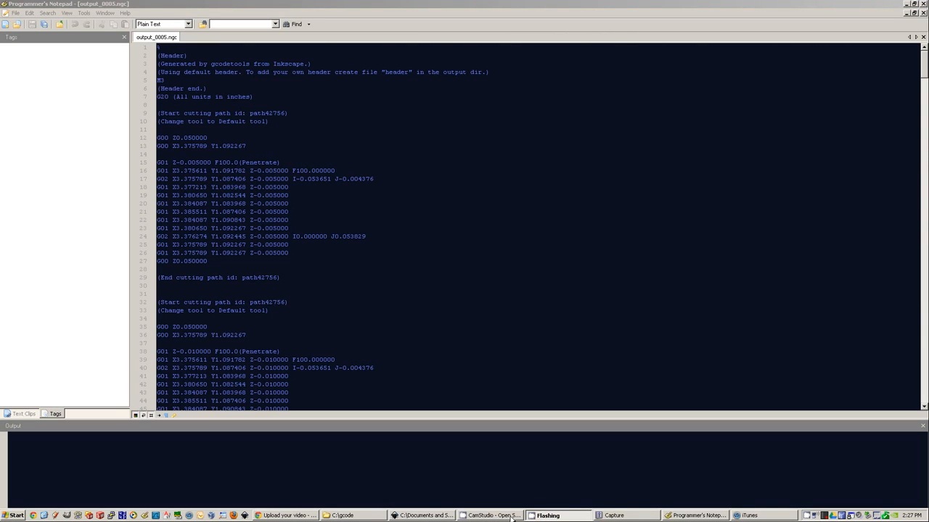